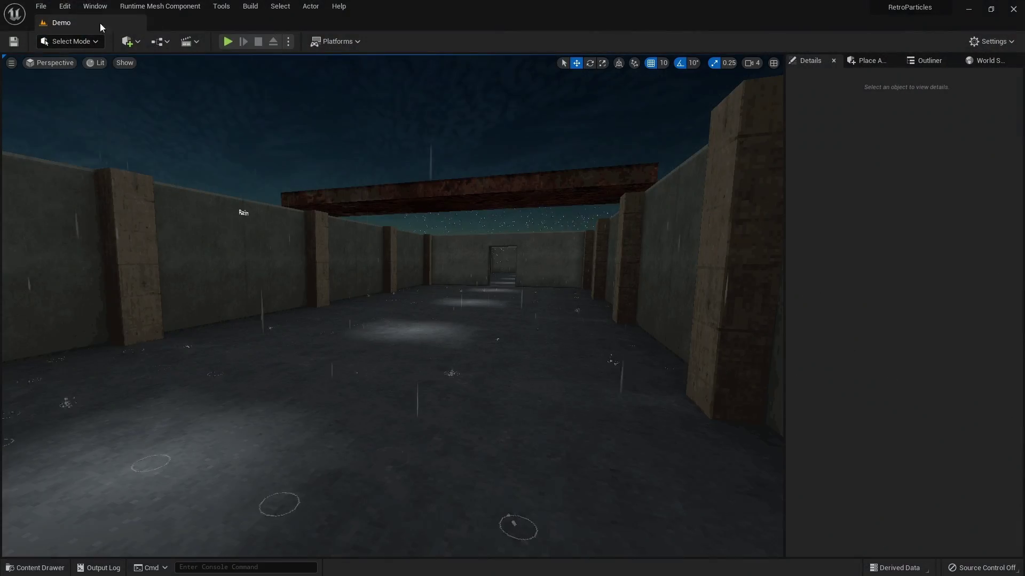
# Search the plugins for "blueprint mater" and "editor scripting utilities" to check that both required plugins are enabled
pyautogui.click(66, 6)
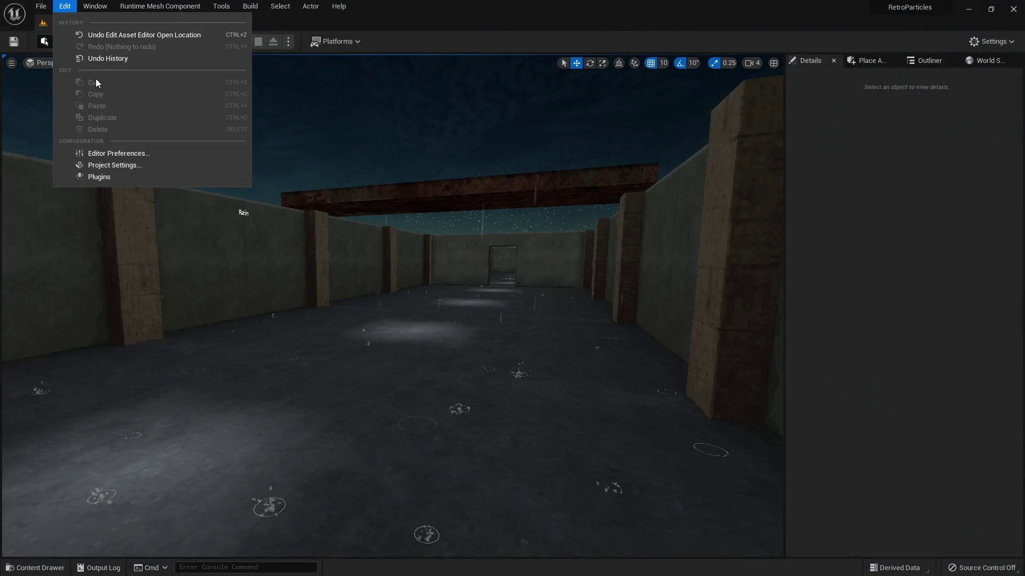
pyautogui.click(99, 177)
pyautogui.write('blueprint mater')
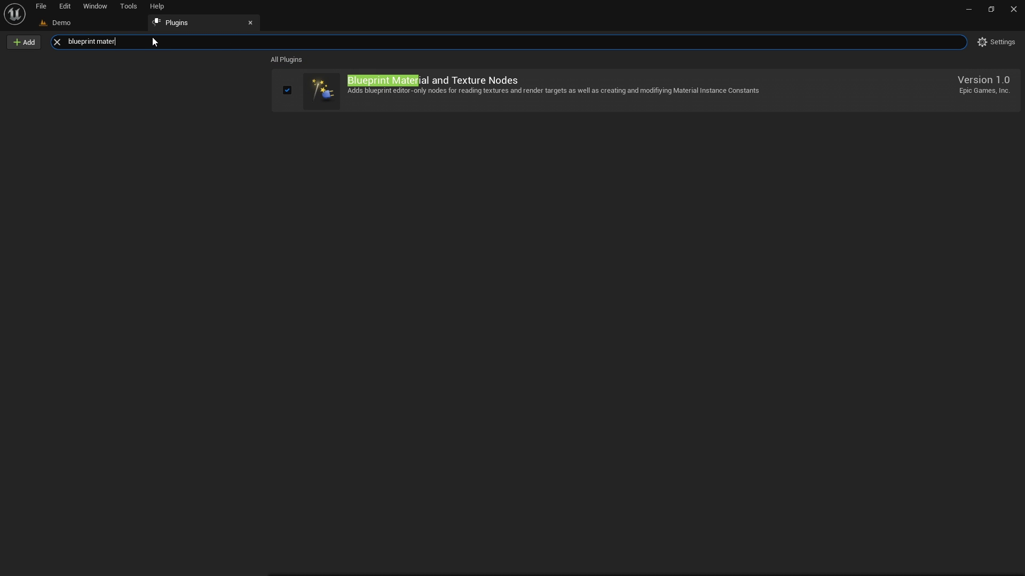
pyautogui.write('editor scripting utilities')
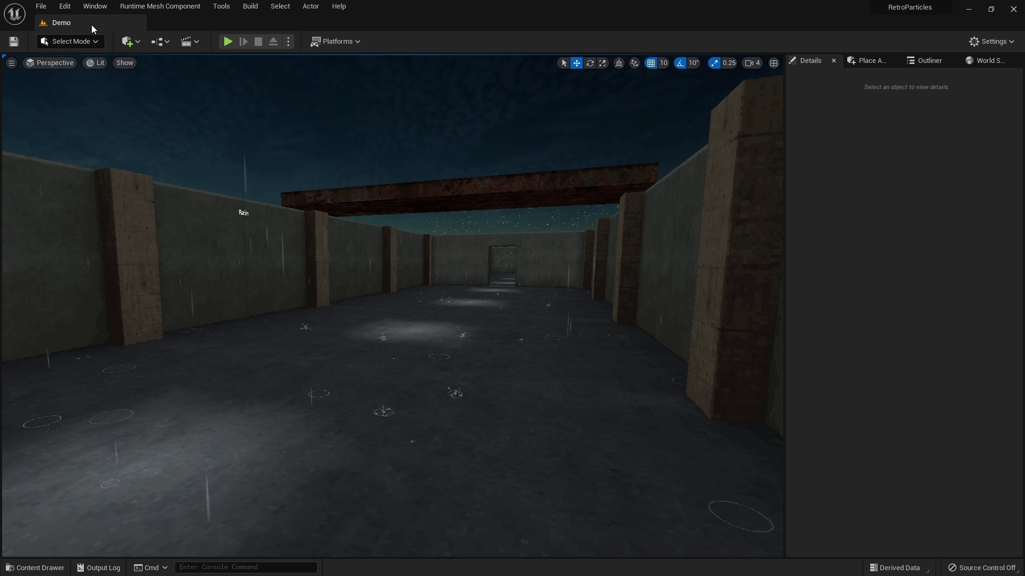
# Search the project settings for "mesh distance" and make sure Generate Mesh Distance Fields is enabled
pyautogui.click(65, 6)
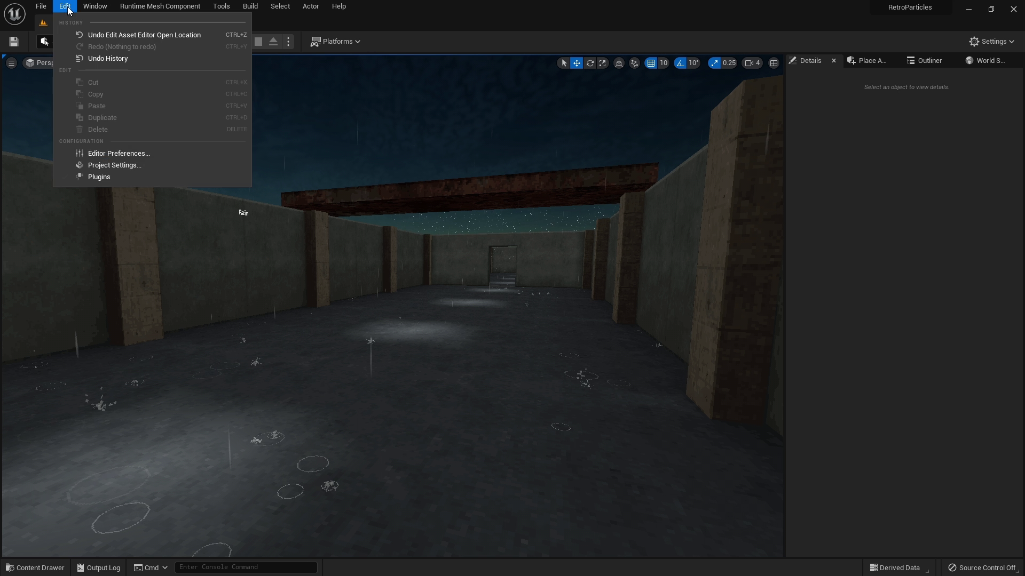
pyautogui.click(113, 165)
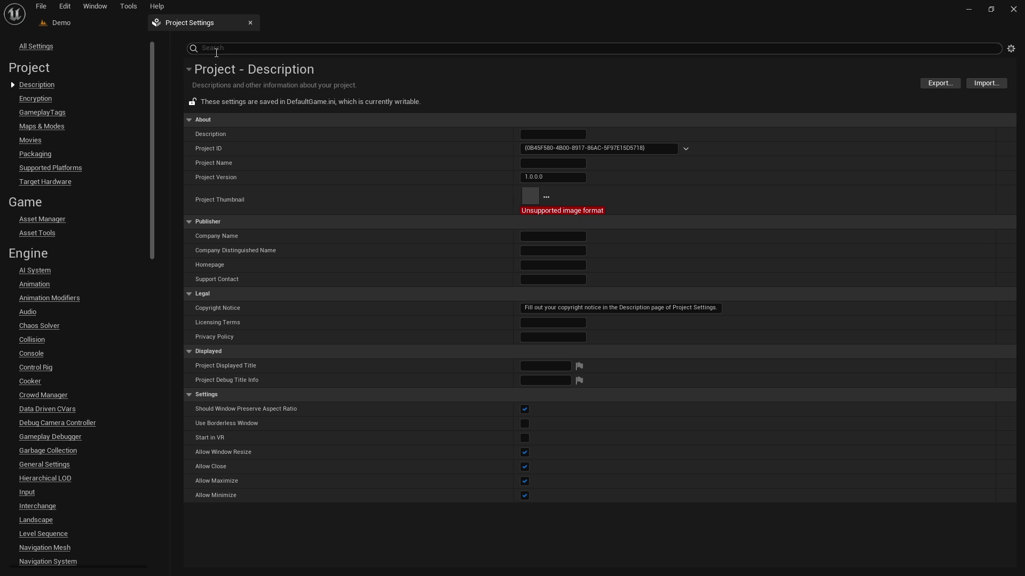
pyautogui.click(229, 51)
pyautogui.write('mesh distance')
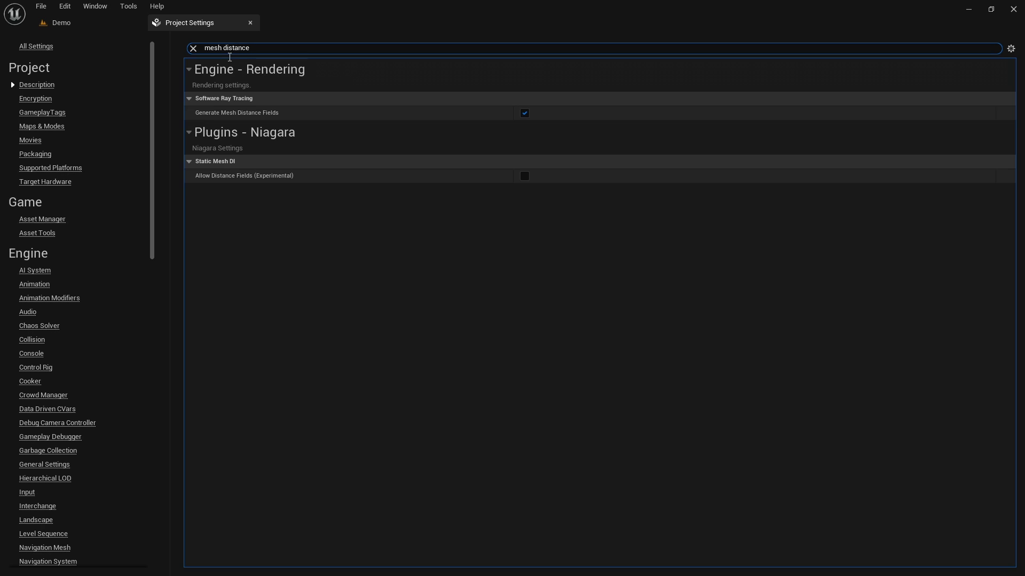
pyautogui.click(524, 113)
pyautogui.click(525, 113)
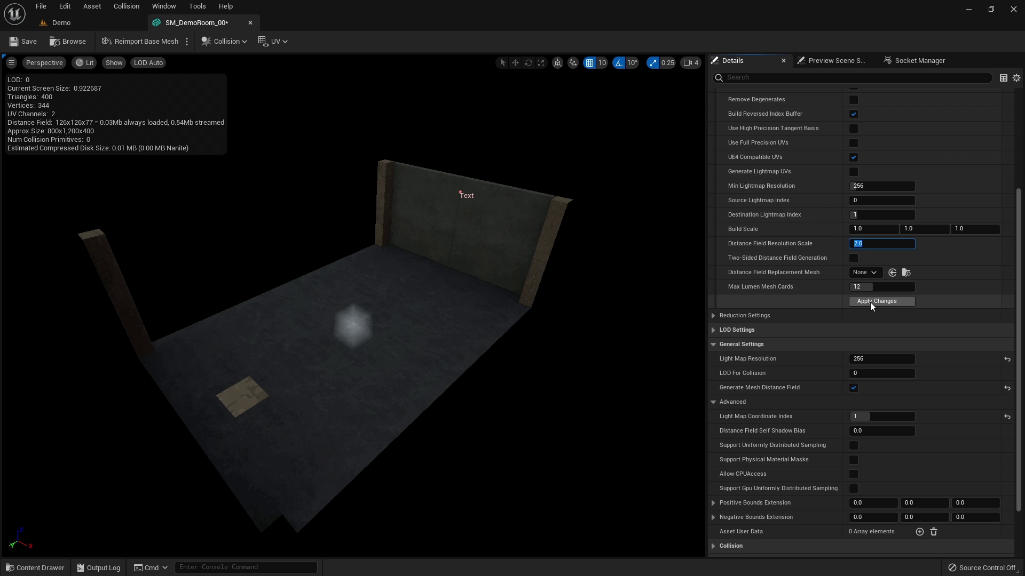
# Apply and save the demo room mesh with a Distance Field Resolution Scale of 2.0, and show the Mesh DistanceFields visualization in the level
pyautogui.click(870, 302)
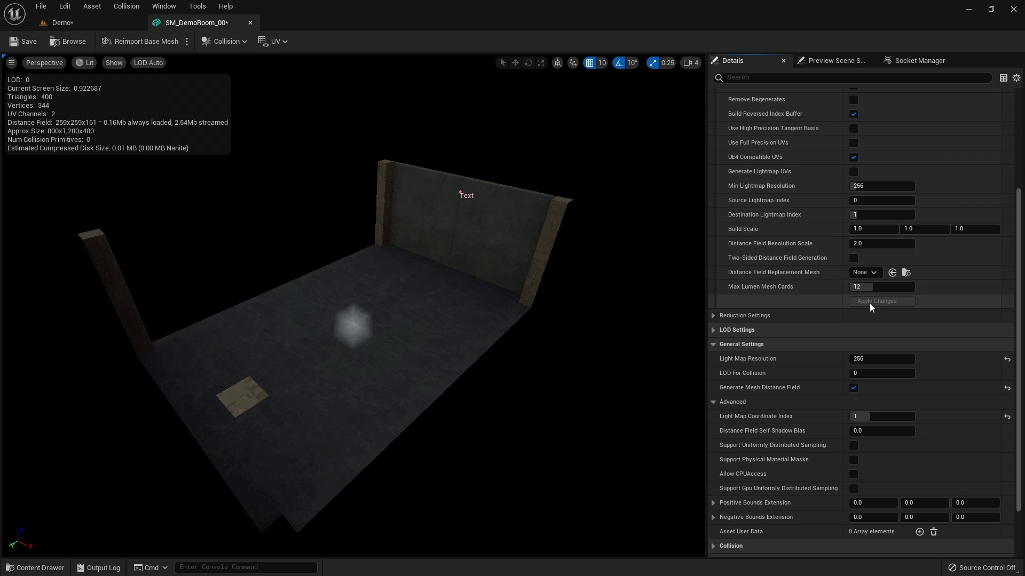
pyautogui.click(29, 43)
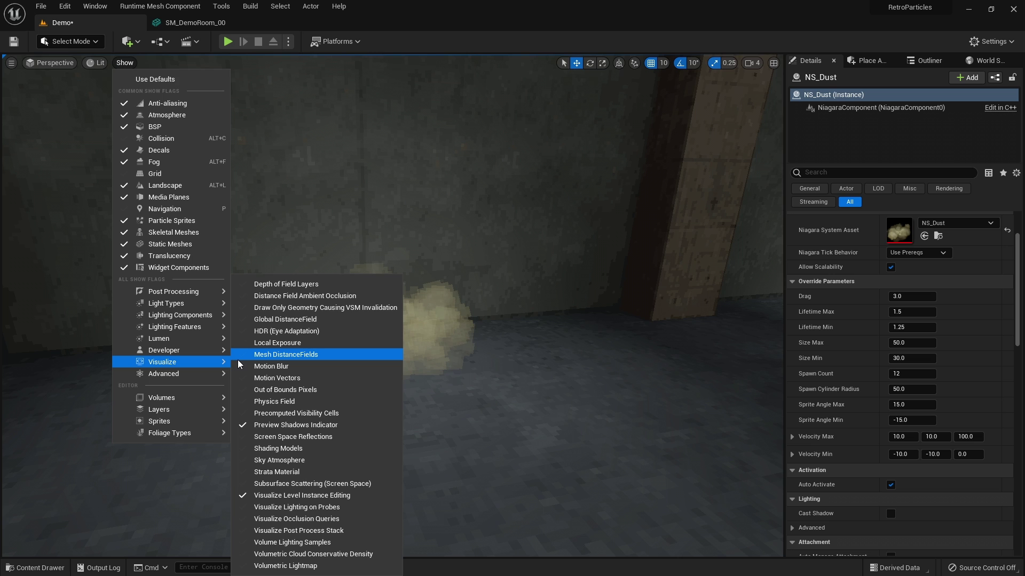
pyautogui.click(243, 355)
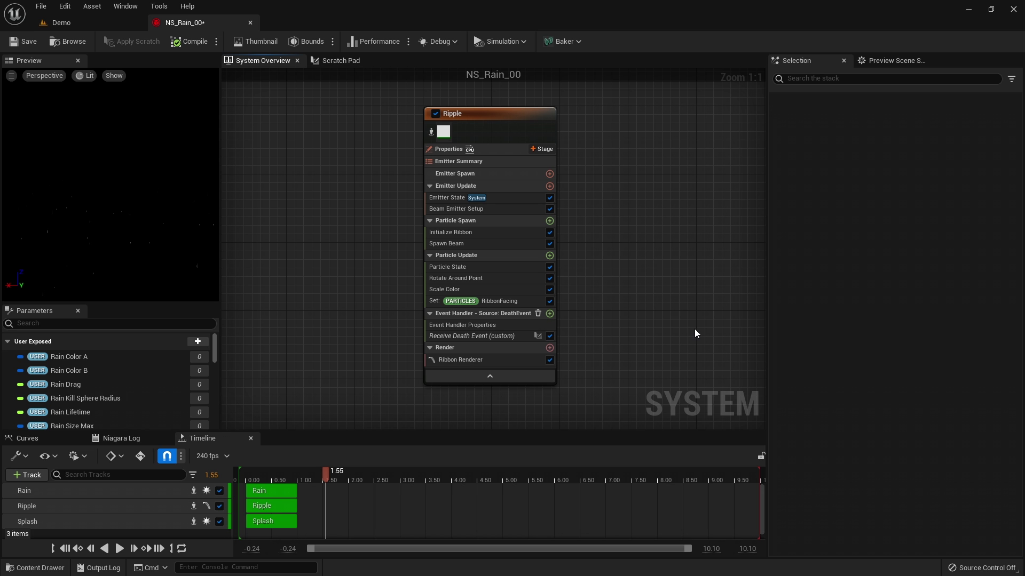
# Inspect the Ripple emitter's death event handler and Initialize Ribbon settings, and adjust the stack's display filter
pyautogui.click(507, 314)
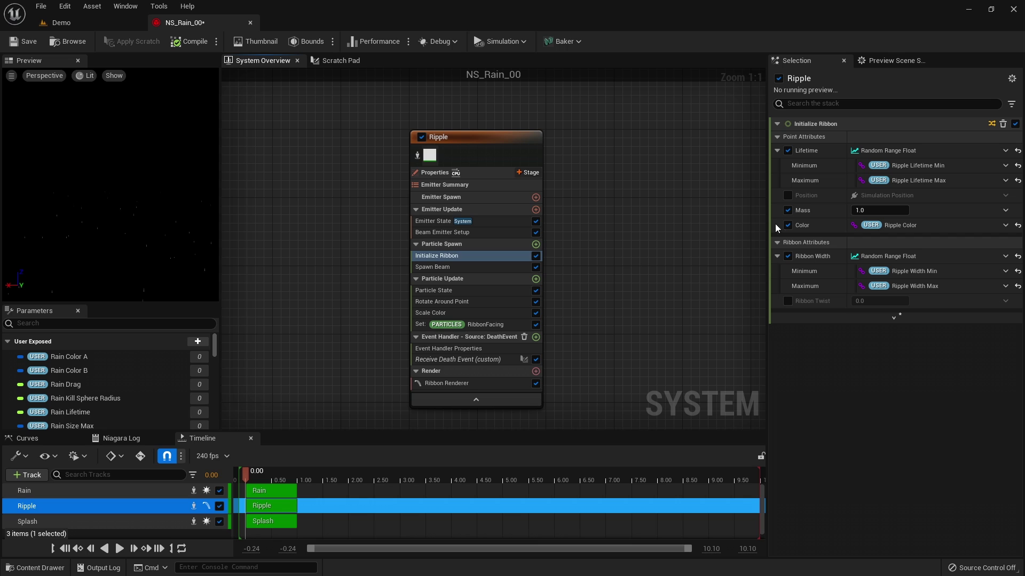
pyautogui.click(1011, 104)
pyautogui.click(1005, 120)
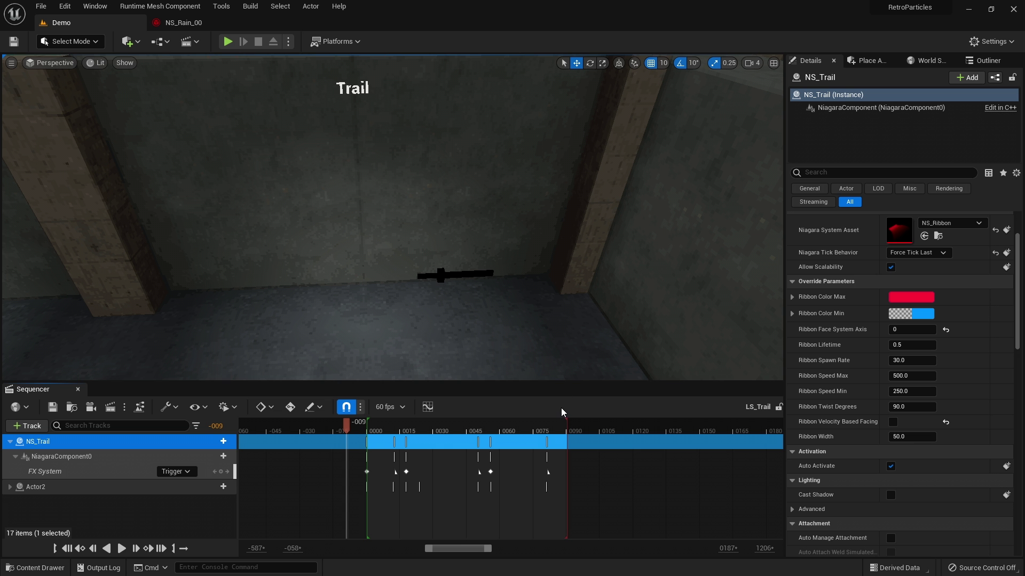
# Play the LS_Trail sequence to compare Ribbon Face System Axis values 0 and 1
pyautogui.press('space')
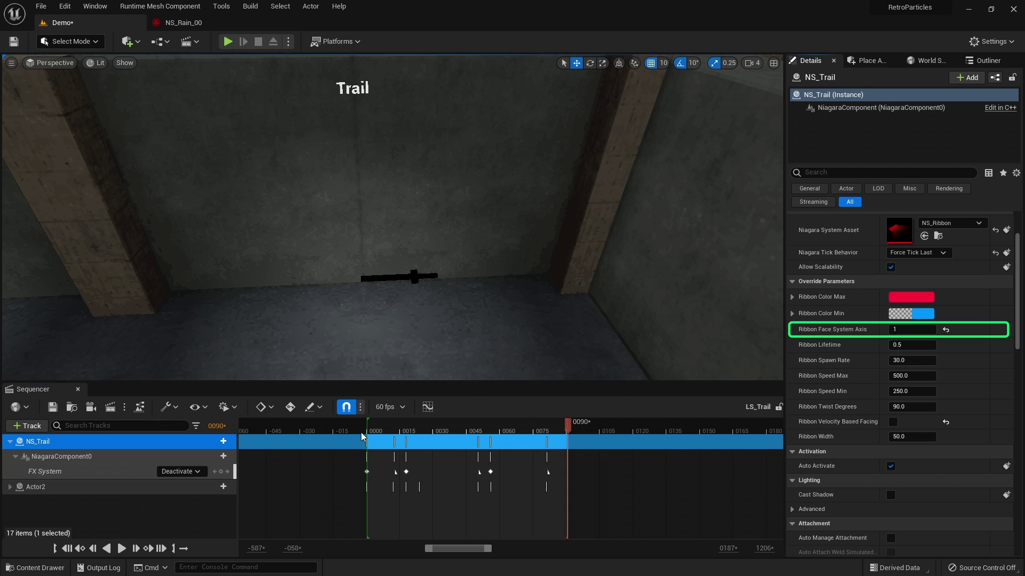
pyautogui.press('space')
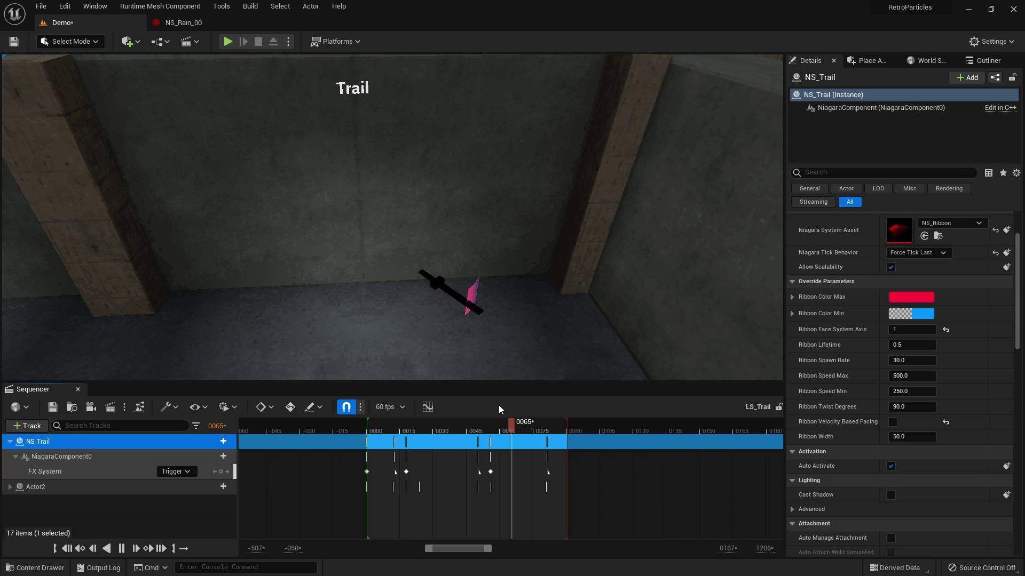
# Set the trail's Ribbon Face System Axis to 2 and replay the sequence from before its start
pyautogui.click(924, 329)
pyautogui.write('2')
pyautogui.click(356, 427)
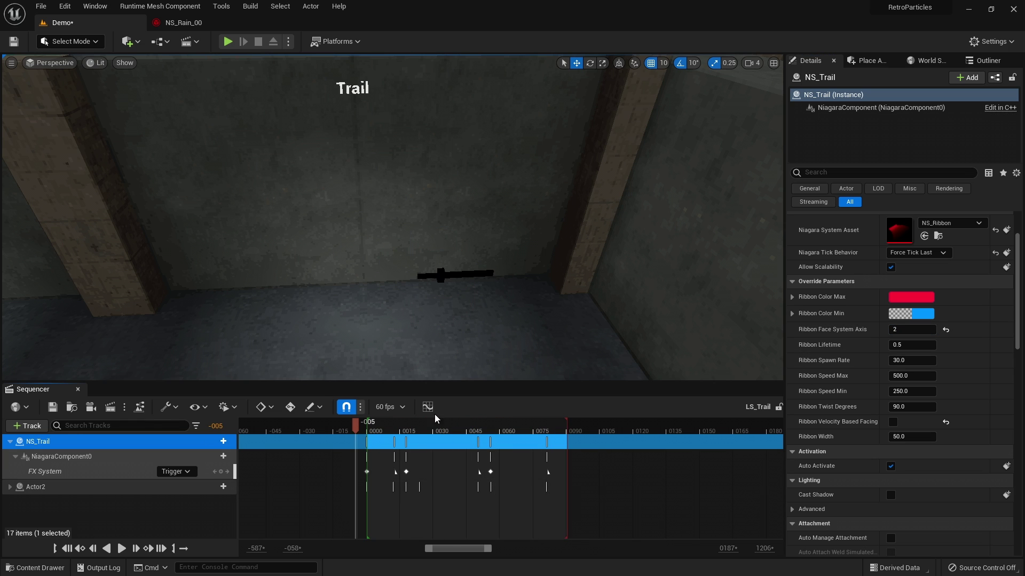
pyautogui.press('space')
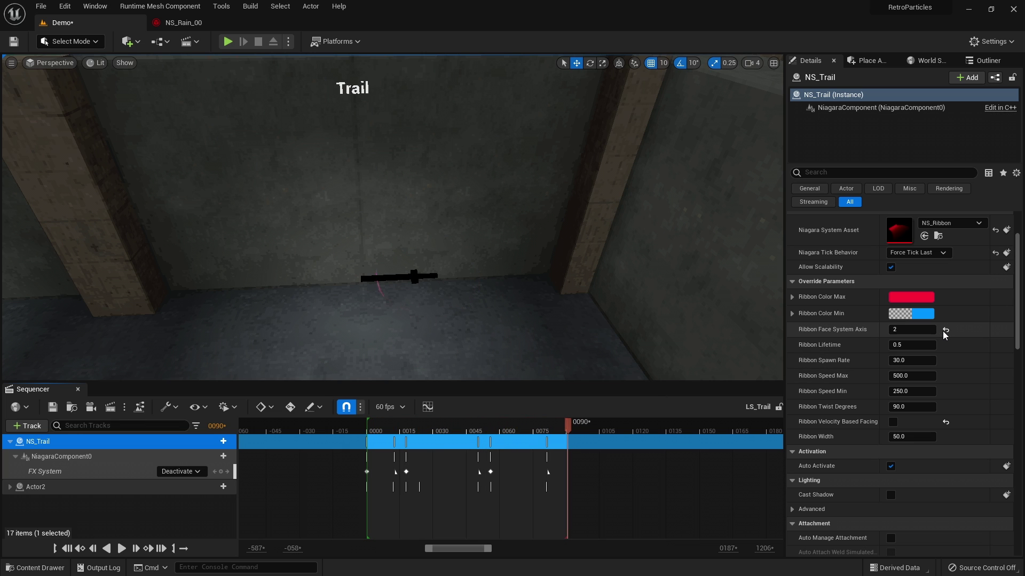
# Reset the trail's Ribbon Face System Axis to 0 and replay the sequence
pyautogui.press('space')
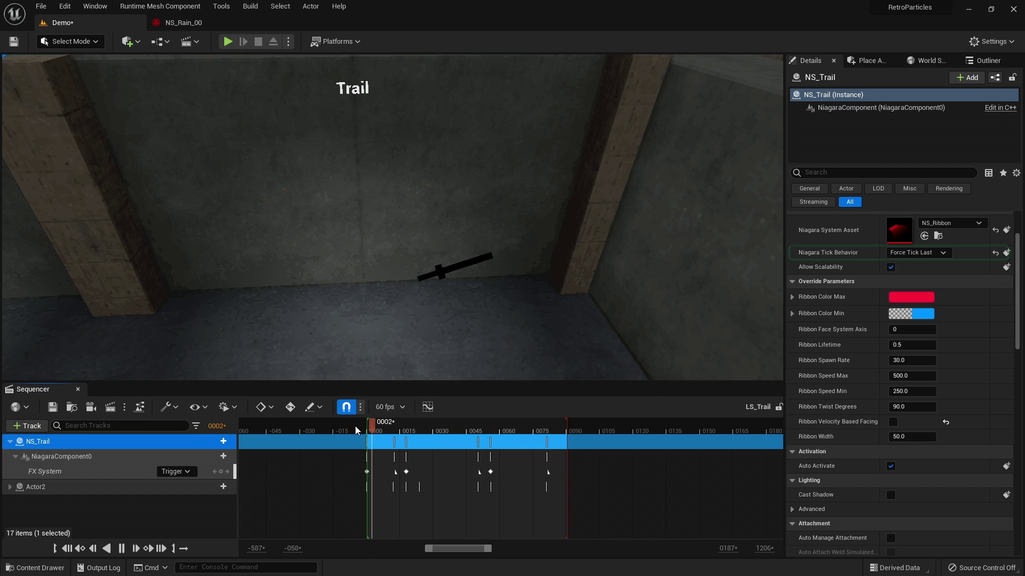
pyautogui.press('space')
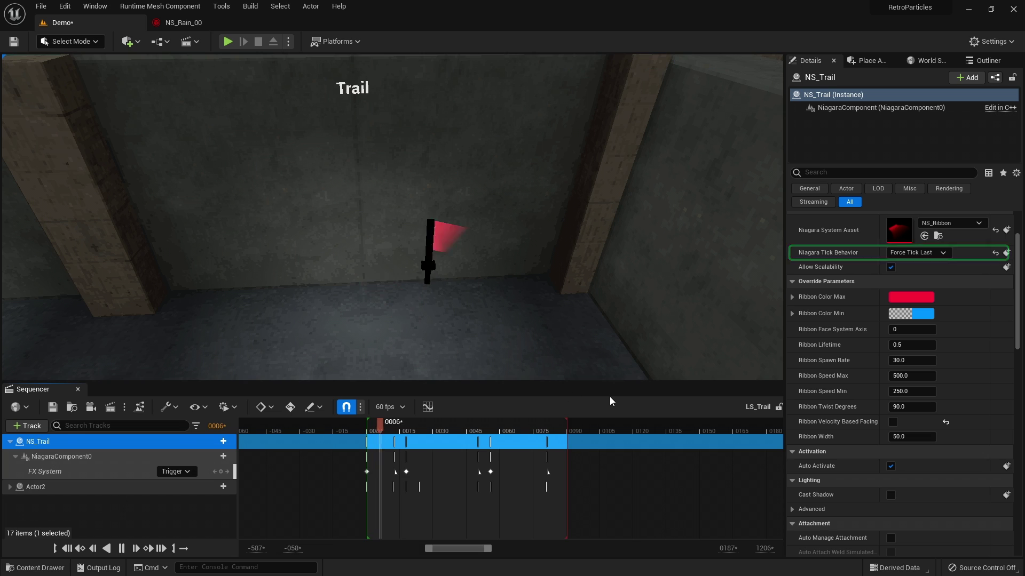
pyautogui.press('space')
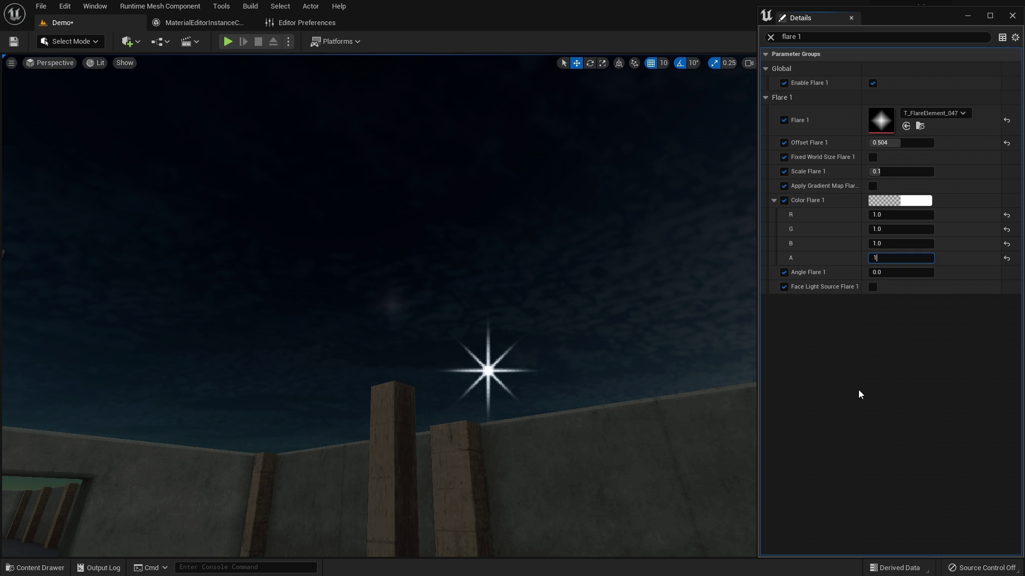
# Set the offset of Flare 1 to 0.624 and view the flare from different angles
pyautogui.moveTo(893, 142); pyautogui.dragTo(902, 142)
pyautogui.moveTo(379, 304)
pyautogui.mouseDown(button='right')
pyautogui.moveTo(420, 307)
pyautogui.moveTo(514, 343)
pyautogui.moveTo(308, 363)
pyautogui.moveTo(397, 302)
pyautogui.mouseUp(button='right')
pyautogui.moveTo(524, 278); pyautogui.dragTo(536, 259, button='right')
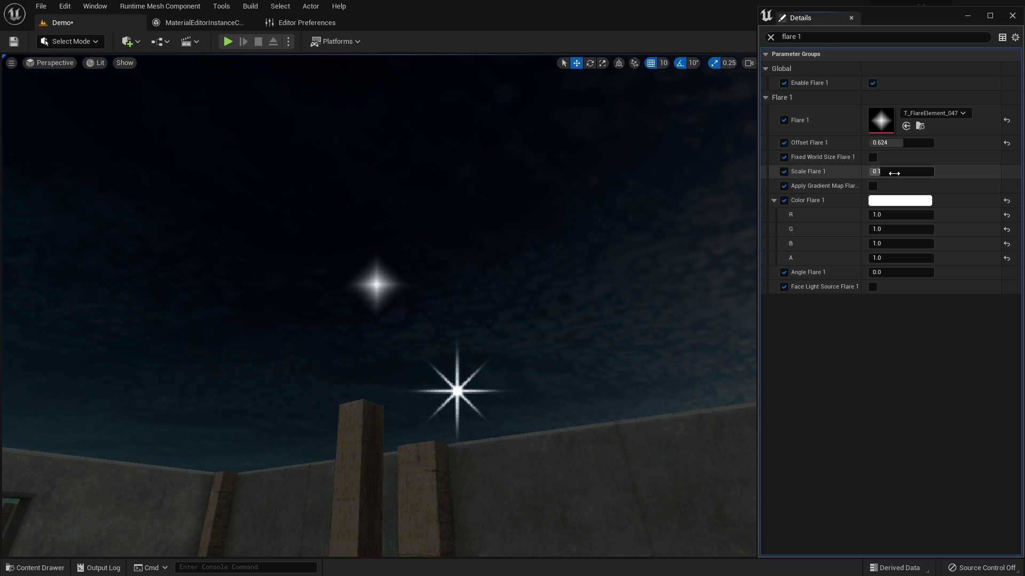
# Set the scale of Flare 1 to 0.176 and try Fixed World Size, viewing the flare from different distances
pyautogui.moveTo(897, 171)
pyautogui.mouseDown()
pyautogui.moveTo(929, 172)
pyautogui.moveTo(870, 171)
pyautogui.moveTo(900, 170)
pyautogui.mouseUp()
pyautogui.click(873, 157)
pyautogui.moveTo(379, 288); pyautogui.dragTo(411, 230, button='right')
pyautogui.press('w')
pyautogui.press('s')
pyautogui.press('w')
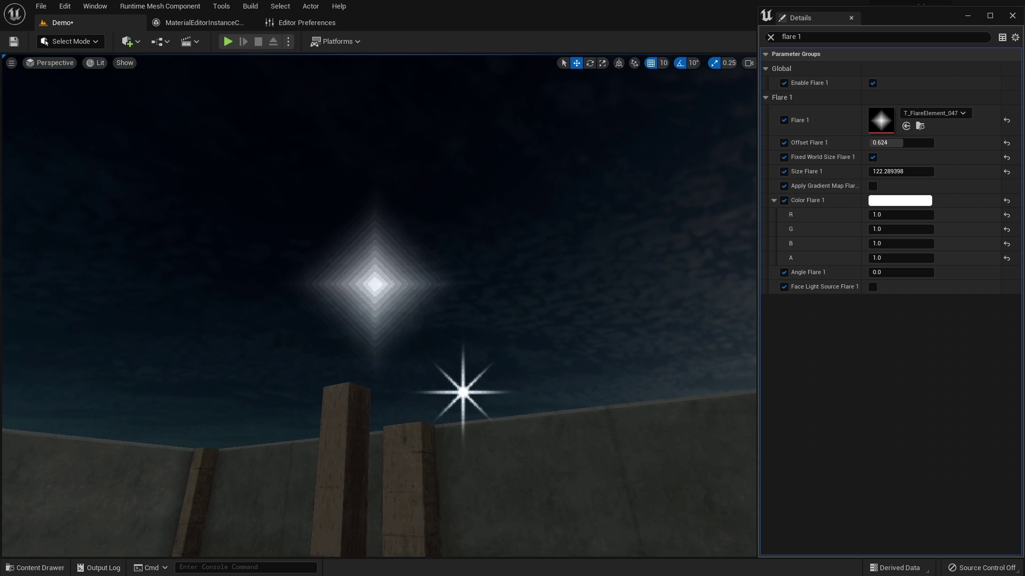
# Change the color of Flare 1 to magenta with R 1.0, G 0.0 and B 0.364826
pyautogui.click(900, 200)
pyautogui.moveTo(728, 312); pyautogui.dragTo(772, 271)
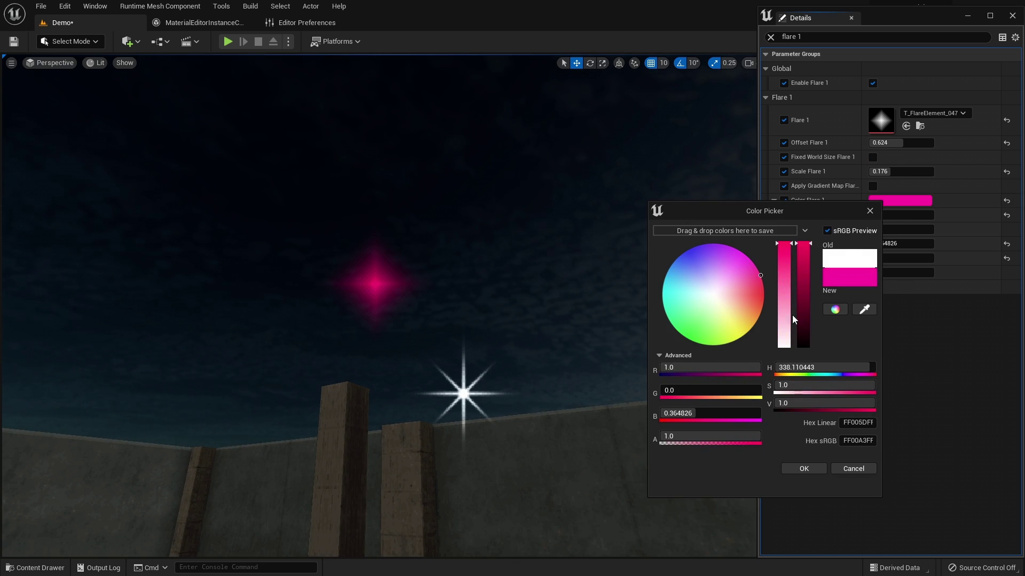
pyautogui.click(803, 468)
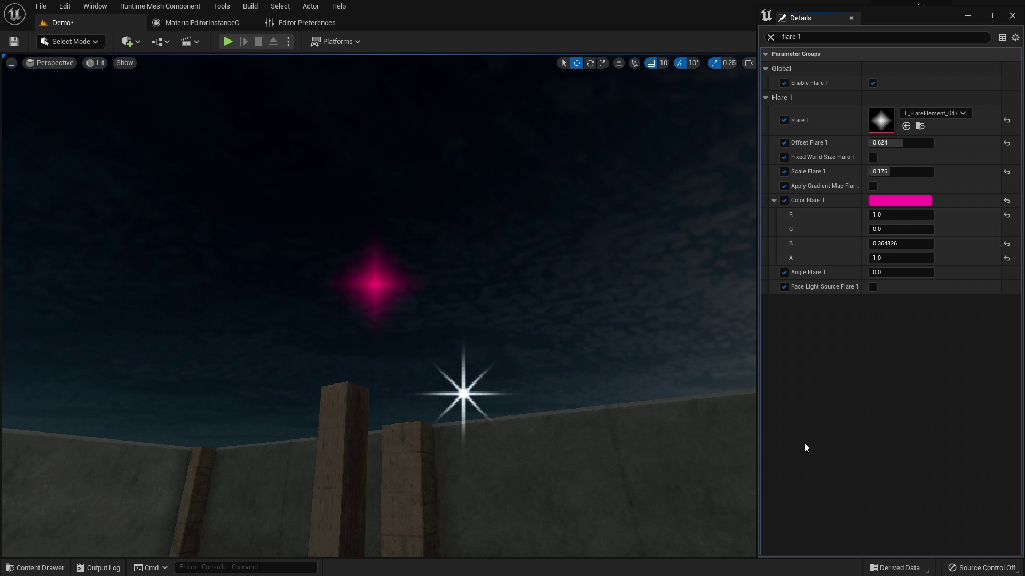
# Apply the gradient map to Flare 1 and try gradient index values 1, 2 and 3
pyautogui.click(873, 186)
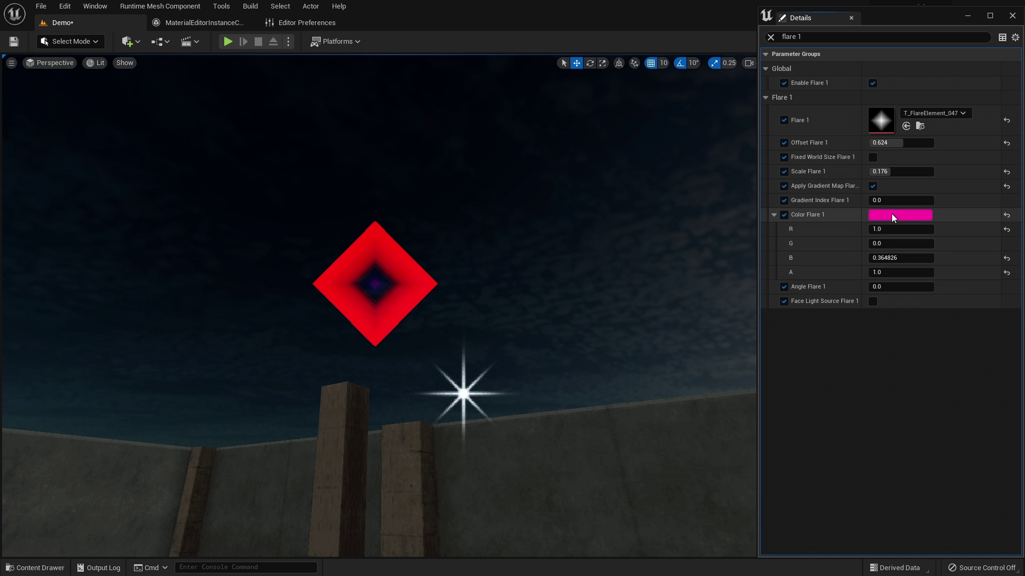
pyautogui.click(897, 201)
pyautogui.write('1')
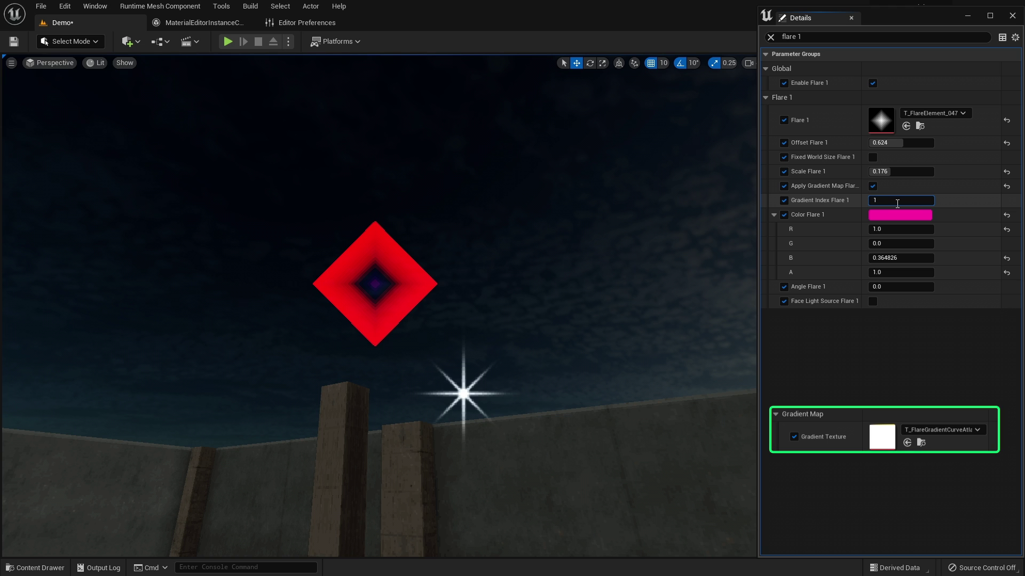
pyautogui.press('Return')
pyautogui.write('2')
pyautogui.press('Return')
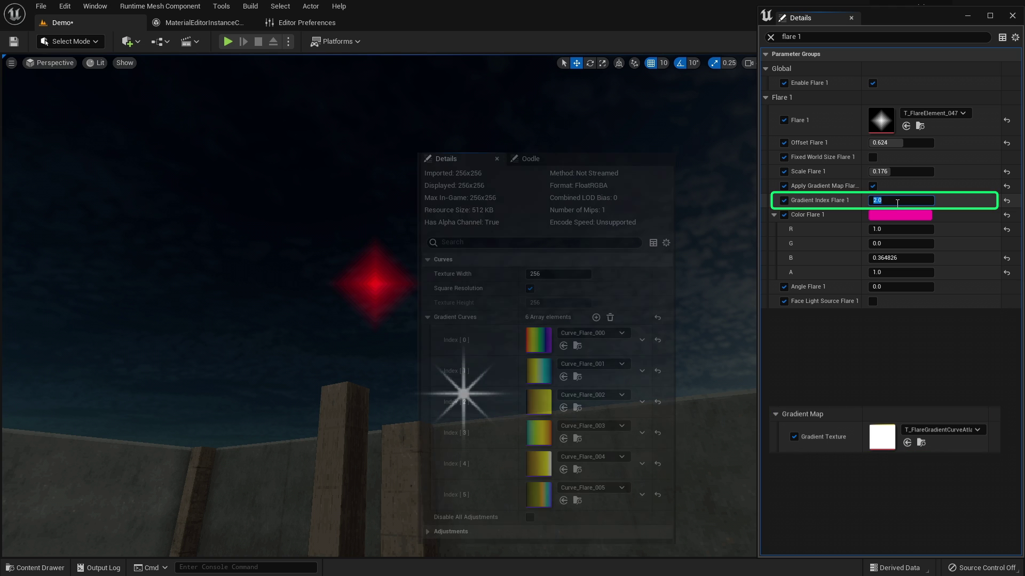
pyautogui.write('3')
pyautogui.press('Return')
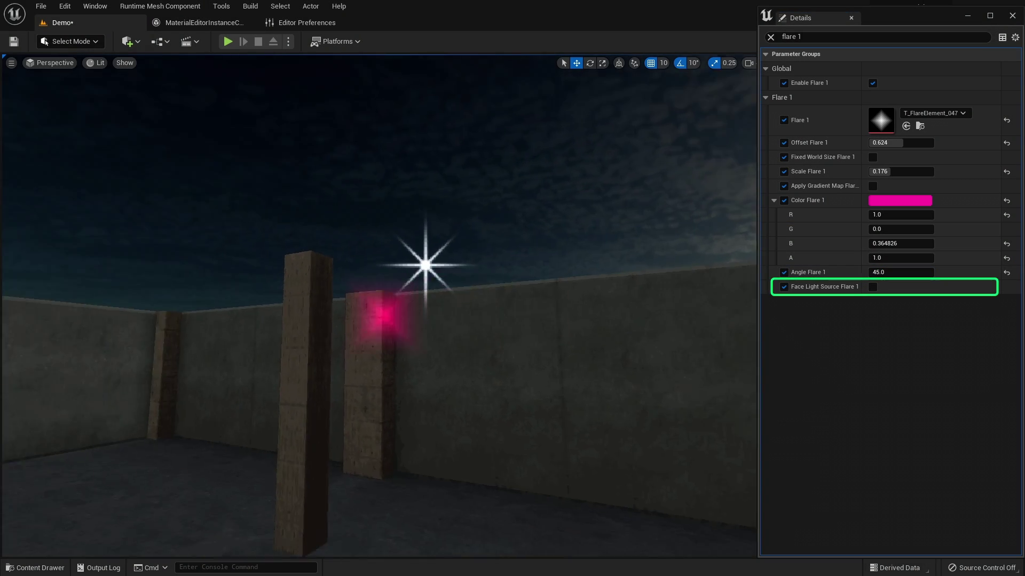
# Look up at the flare and enable Face Light Source for Flare 1
pyautogui.moveTo(697, 257); pyautogui.dragTo(664, 92, button='right')
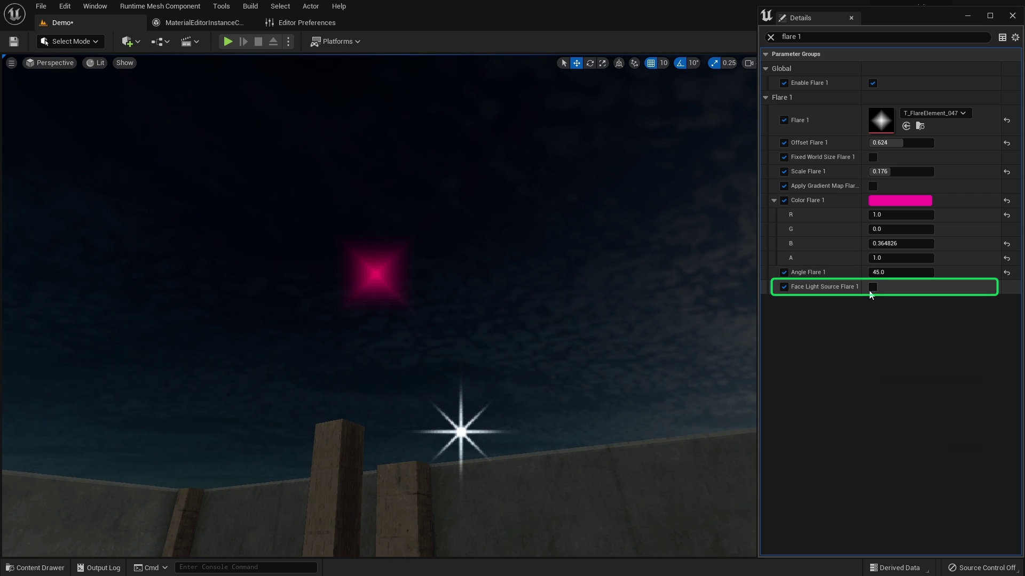
pyautogui.click(872, 288)
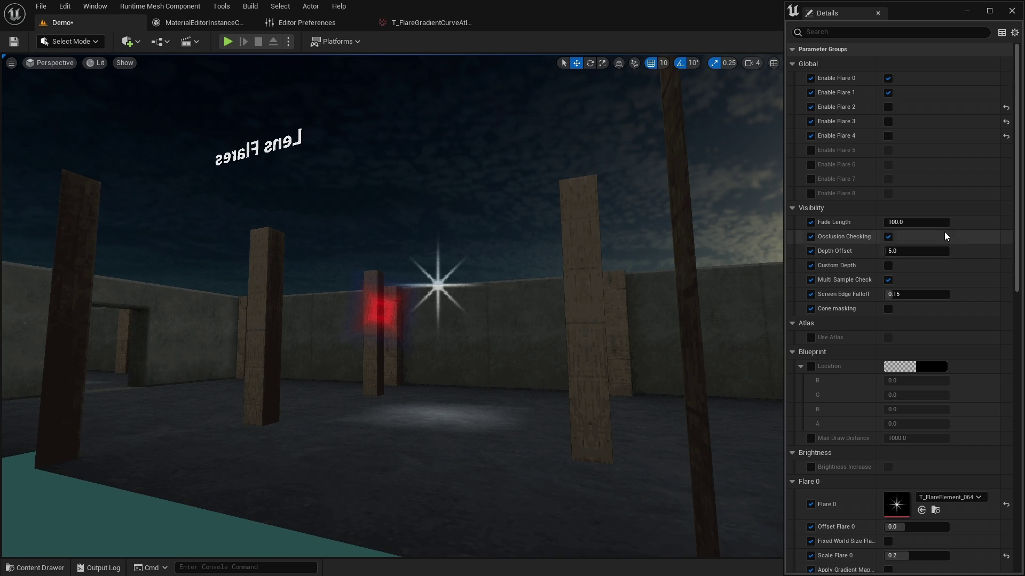
# Try Fade Length values of 0 and 500 for the lens flare's visibility
pyautogui.click(921, 223)
pyautogui.write('0')
pyautogui.press('Return')
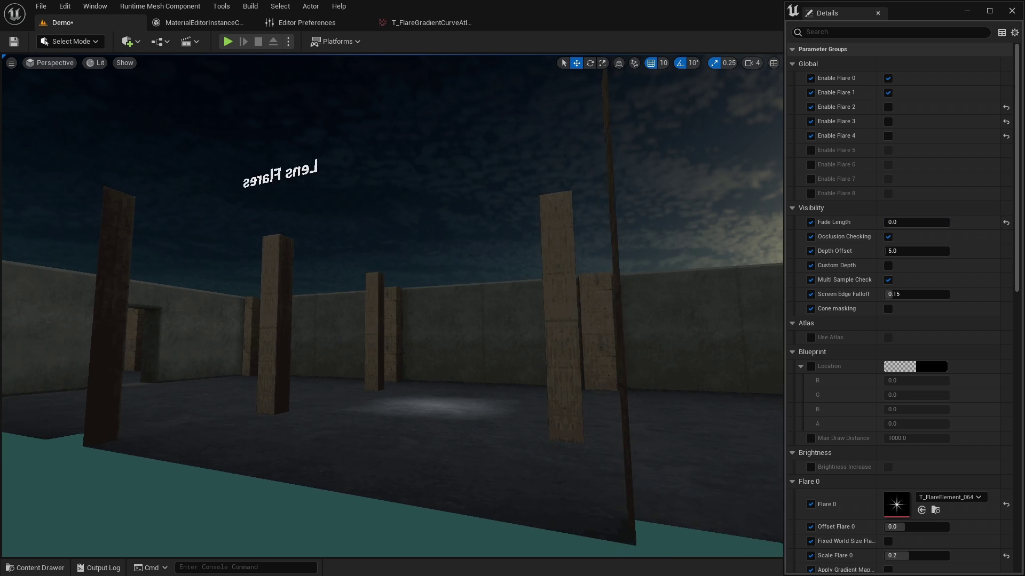
pyautogui.click(928, 220)
pyautogui.write('50')
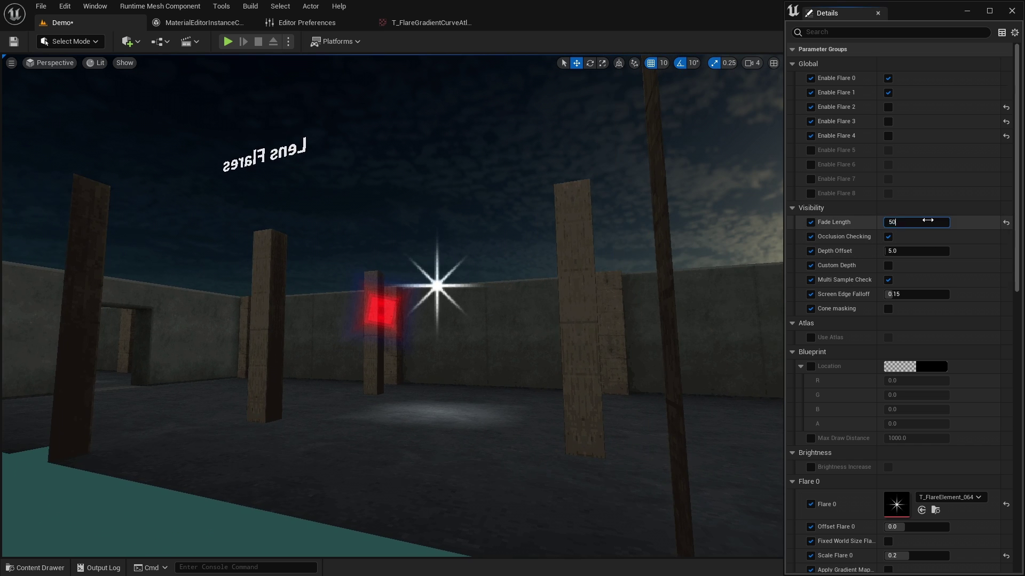
pyautogui.write('0')
pyautogui.press('Return')
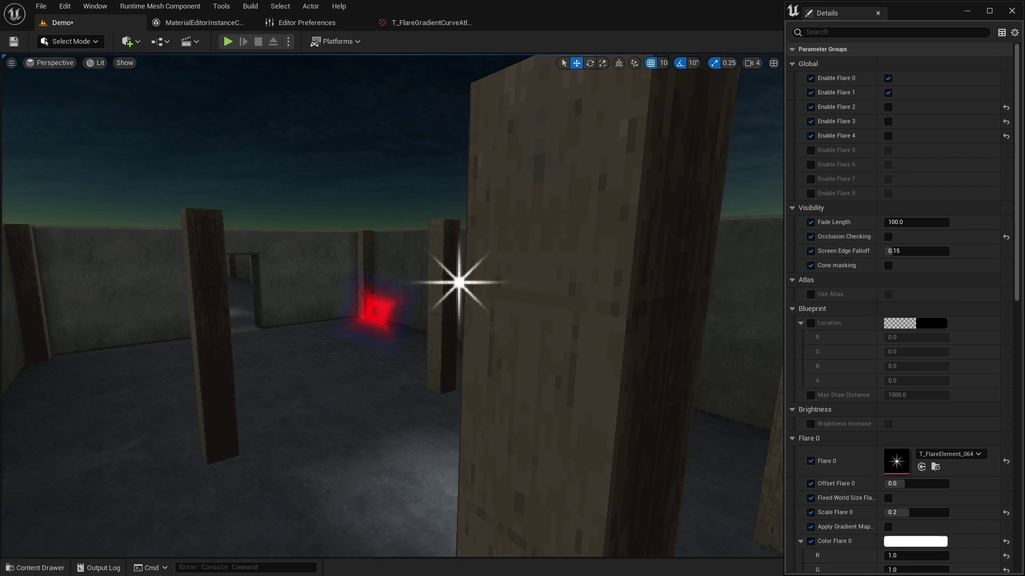
# Enable Occlusion Checking, disable Multi Sample Check, and test the flare's visibility behind the pillar
pyautogui.press('d')
pyautogui.press('a')
pyautogui.click(888, 236)
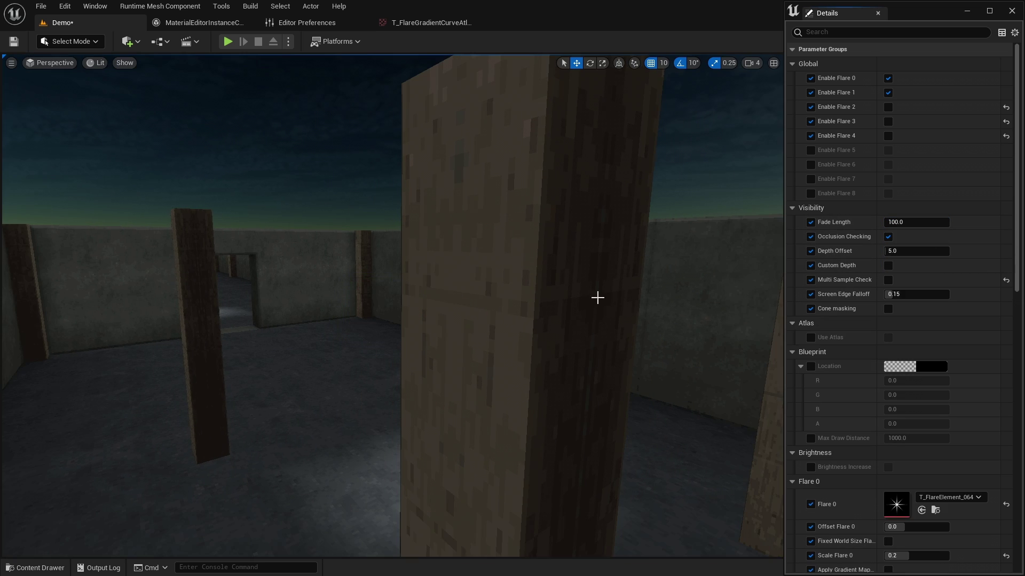
pyautogui.moveTo(597, 297); pyautogui.dragTo(597, 298, button='right')
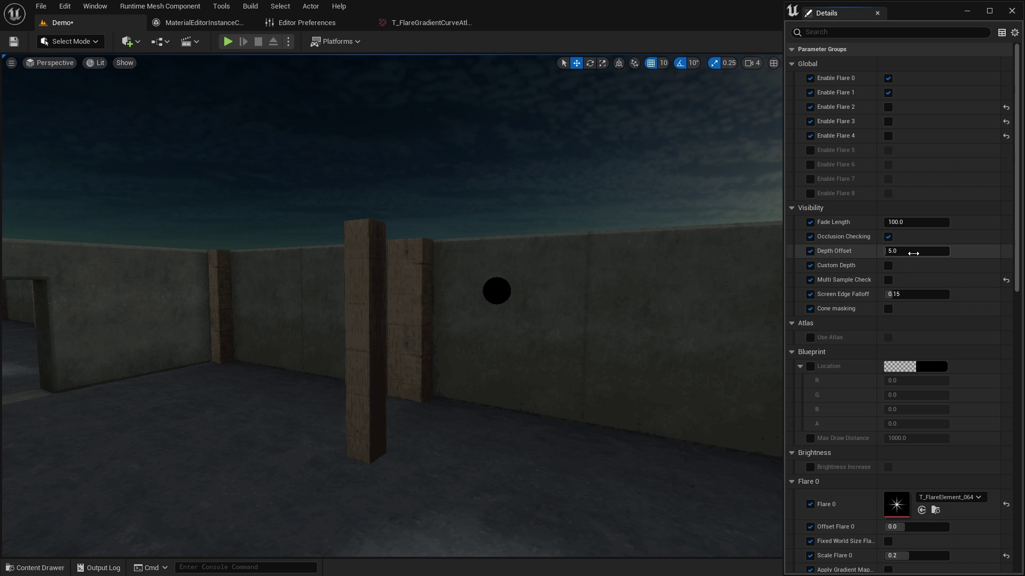
# Set the lens flare's Depth Offset to 23.4
pyautogui.moveTo(915, 253); pyautogui.dragTo(889, 251)
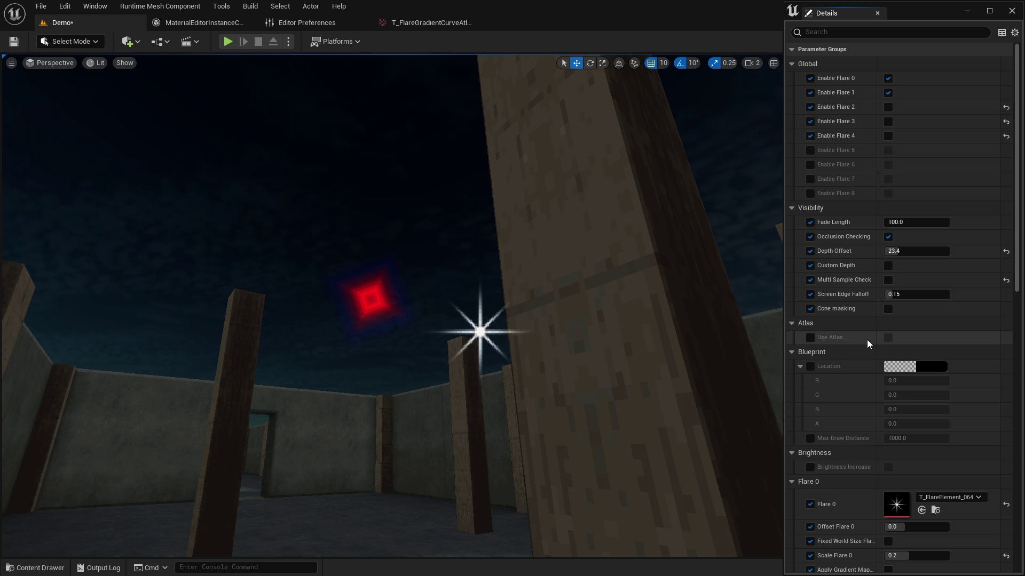
# Try Multi Sample Check on the flare and compare its visibility at the pillar's edge with the option on and off
pyautogui.click(888, 280)
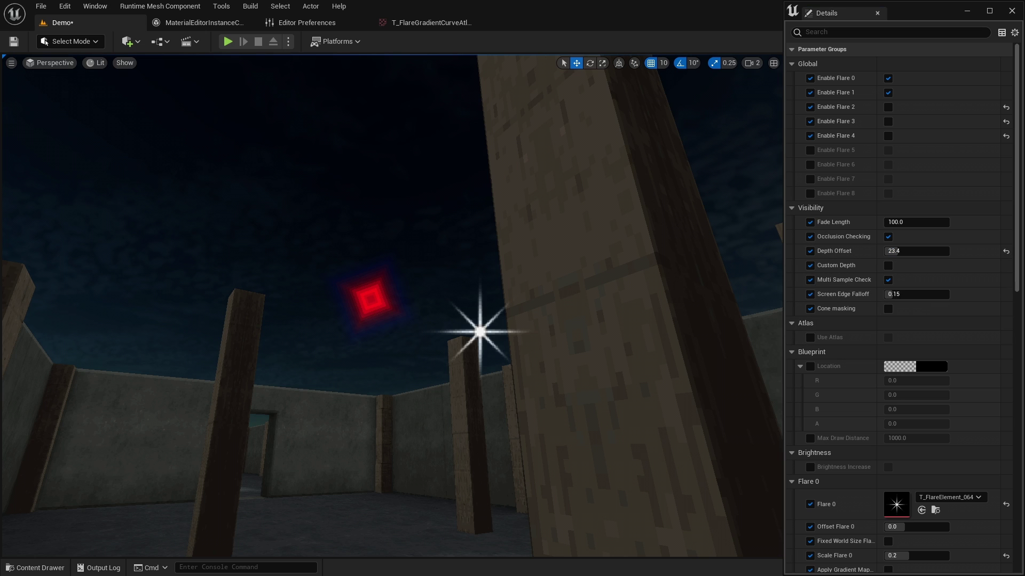
pyautogui.press('a')
pyautogui.press('d')
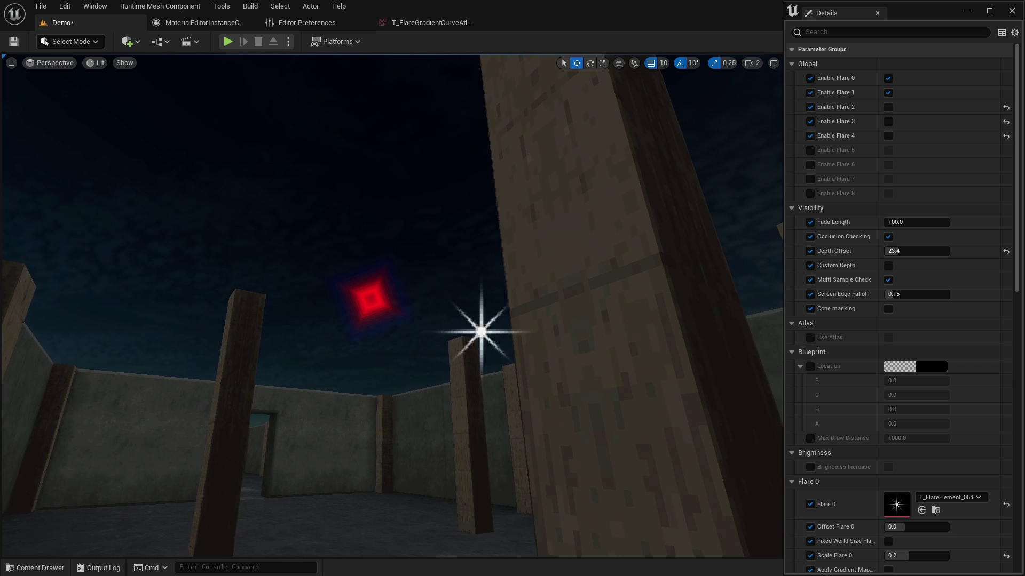
pyautogui.press('a')
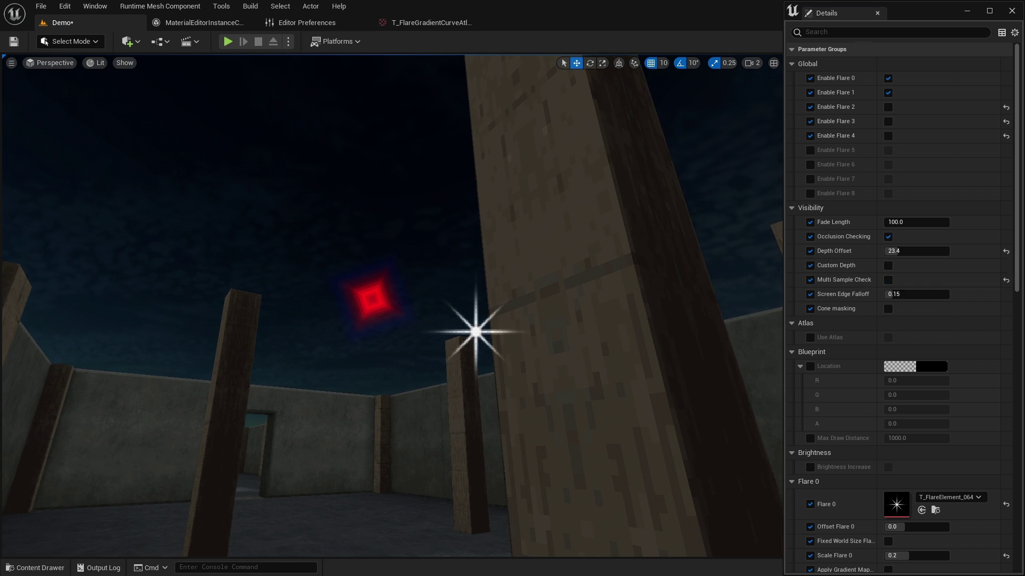
pyautogui.press('d')
pyautogui.press('a')
pyautogui.press('a')
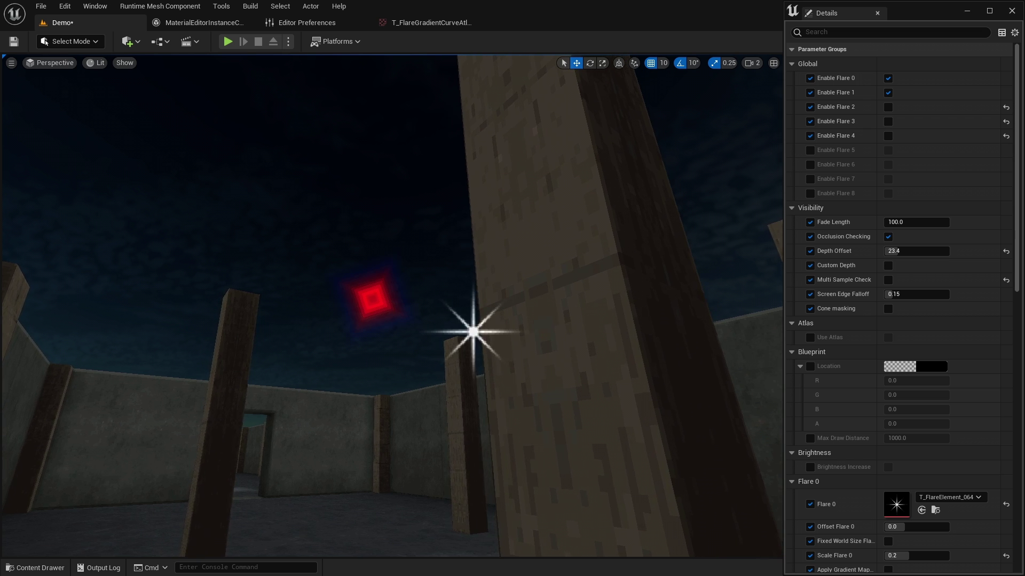
# Set the flare's Screen Edge Falloff to 0.0, and try Cone masking from a changed viewing angle
pyautogui.moveTo(724, 345); pyautogui.dragTo(728, 275, button='right')
pyautogui.moveTo(907, 294); pyautogui.dragTo(884, 294)
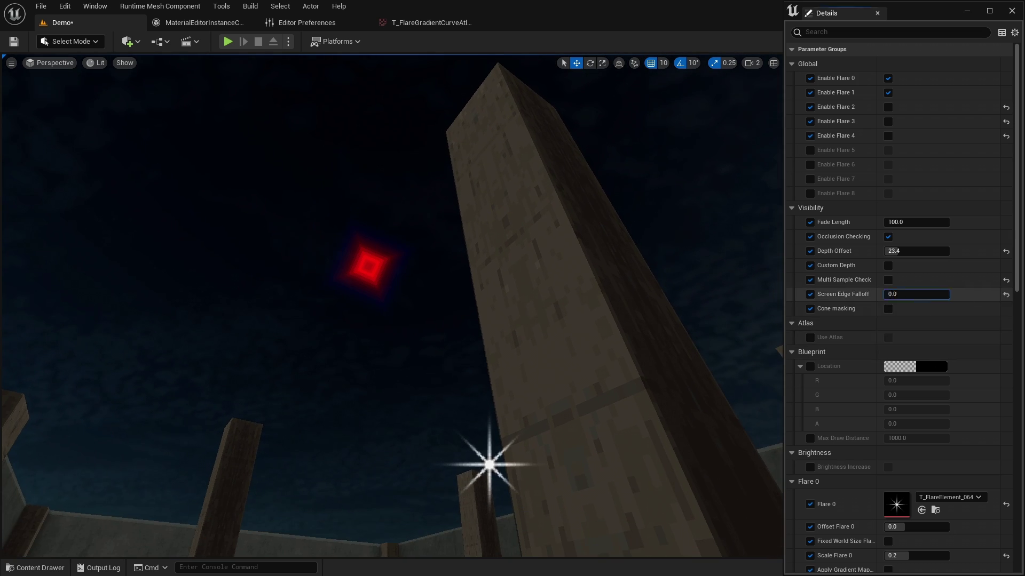
pyautogui.moveTo(636, 395); pyautogui.dragTo(639, 363, button='right')
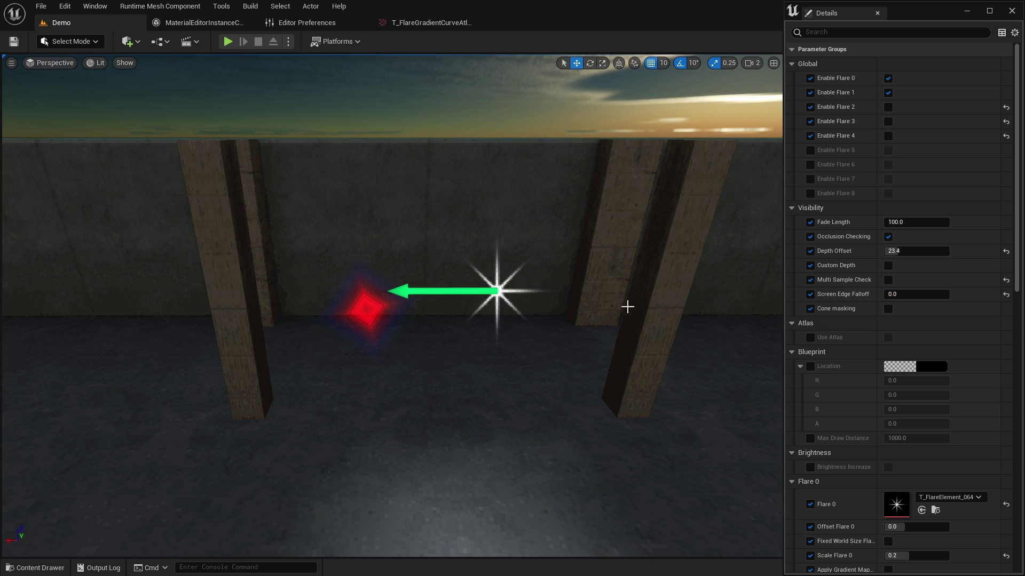
pyautogui.click(888, 308)
pyautogui.moveTo(661, 290)
pyautogui.mouseDown(button='right')
pyautogui.moveTo(528, 312)
pyautogui.moveTo(769, 315)
pyautogui.moveTo(641, 307)
pyautogui.moveTo(659, 291)
pyautogui.mouseUp(button='right')
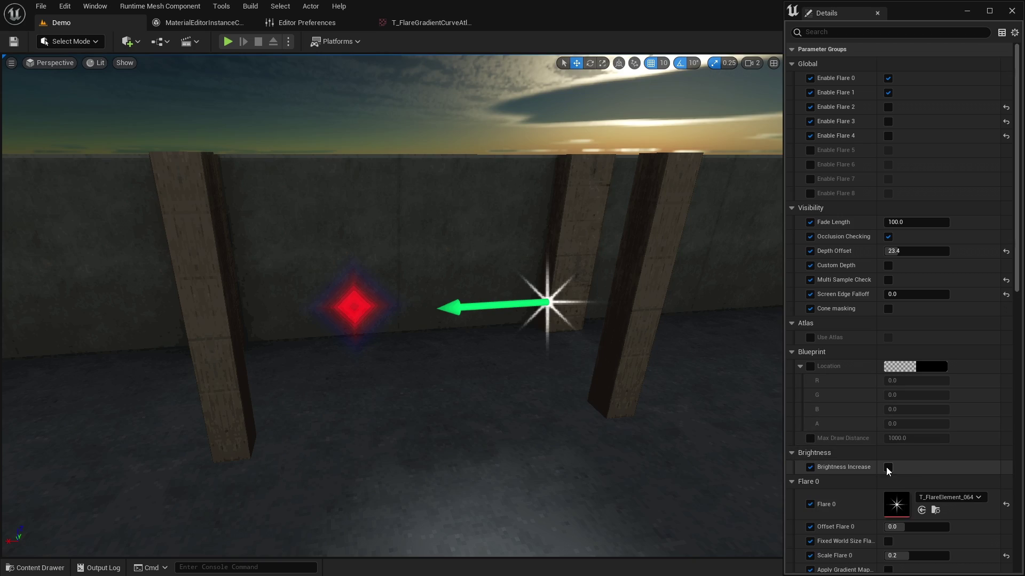
# Enable Brightness Increase for the flare and check the scene's brightness from different viewing angles
pyautogui.click(888, 468)
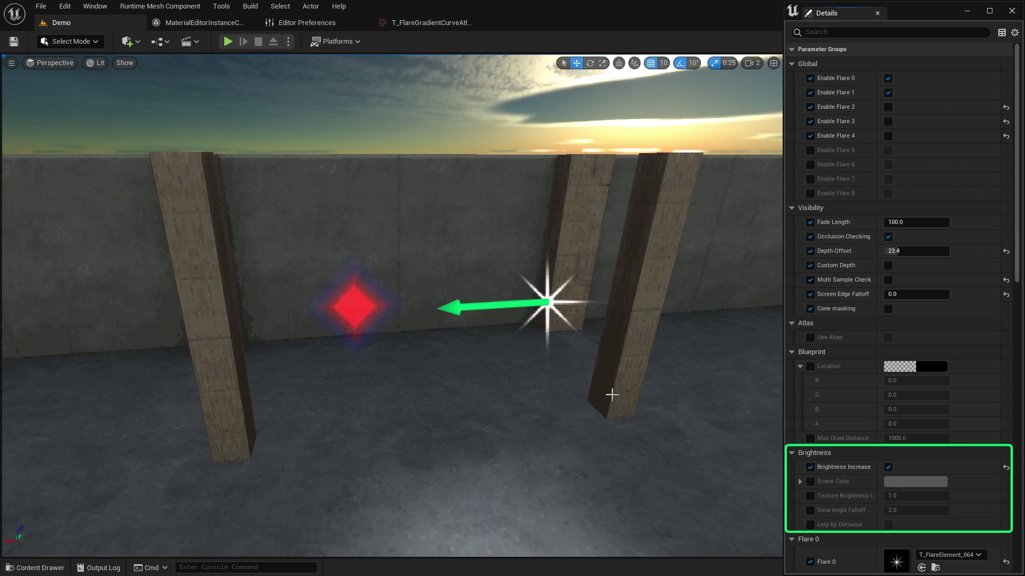
pyautogui.moveTo(613, 393); pyautogui.dragTo(622, 352, button='right')
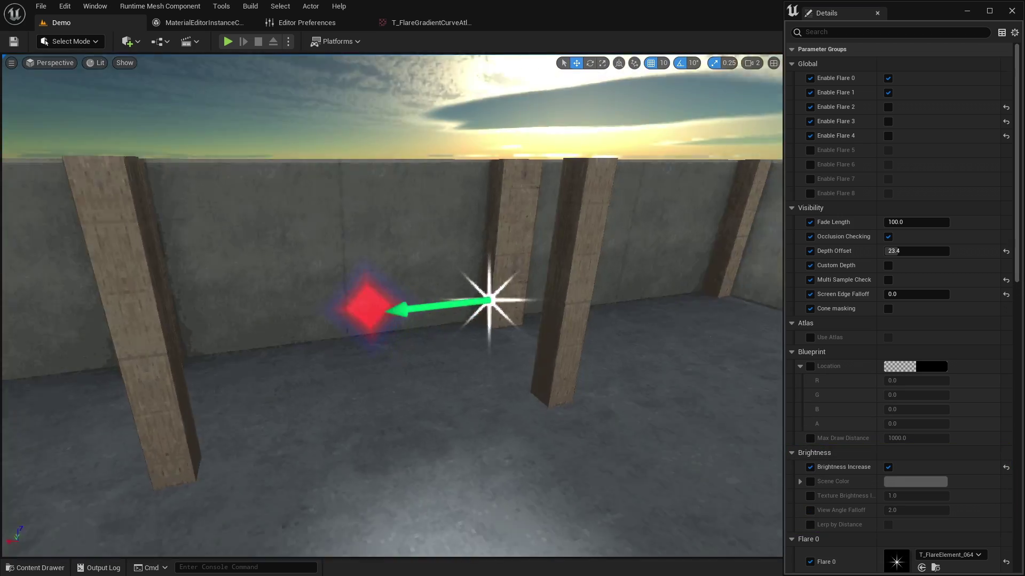
pyautogui.moveTo(591, 353); pyautogui.dragTo(591, 353, button='right')
# Duplicate the lens flare actor and place the copy beside the nearest pillar on the opposite side of the wall section
pyautogui.click(547, 299)
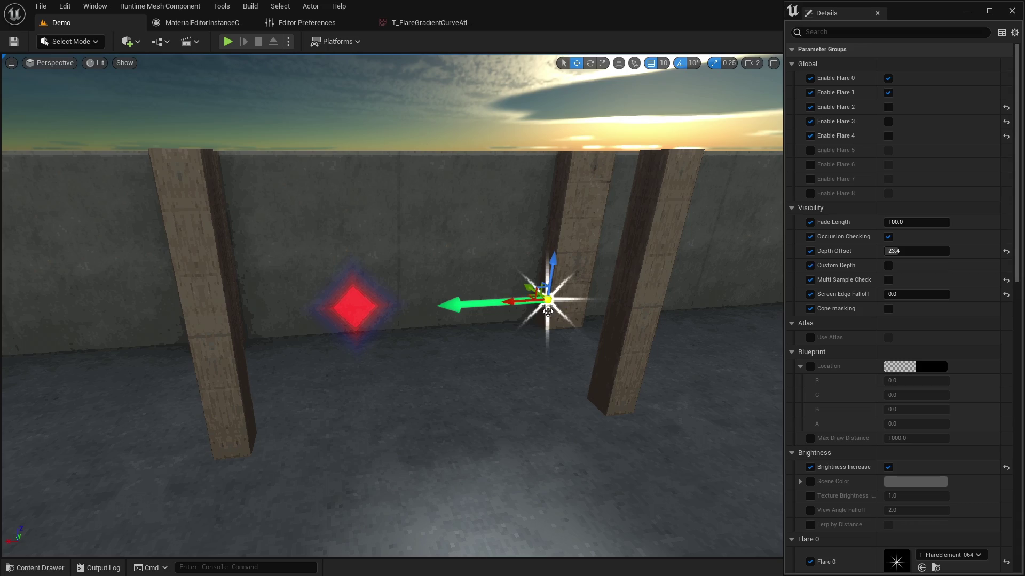
pyautogui.keyDown('alt'); pyautogui.moveTo(536, 293); pyautogui.dragTo(203, 290); pyautogui.keyUp('alt')
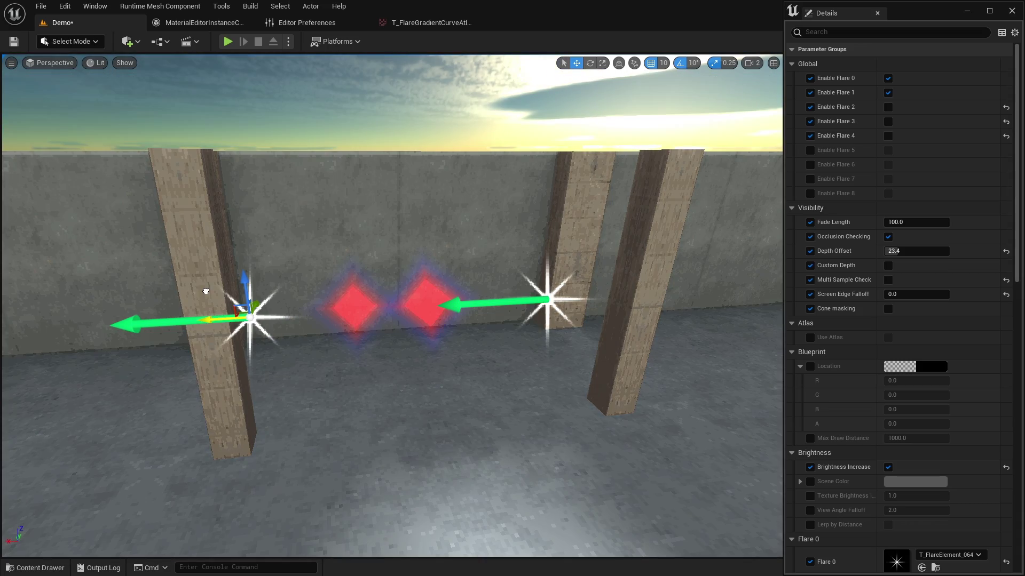
pyautogui.moveTo(283, 305); pyautogui.dragTo(454, 320, button='right')
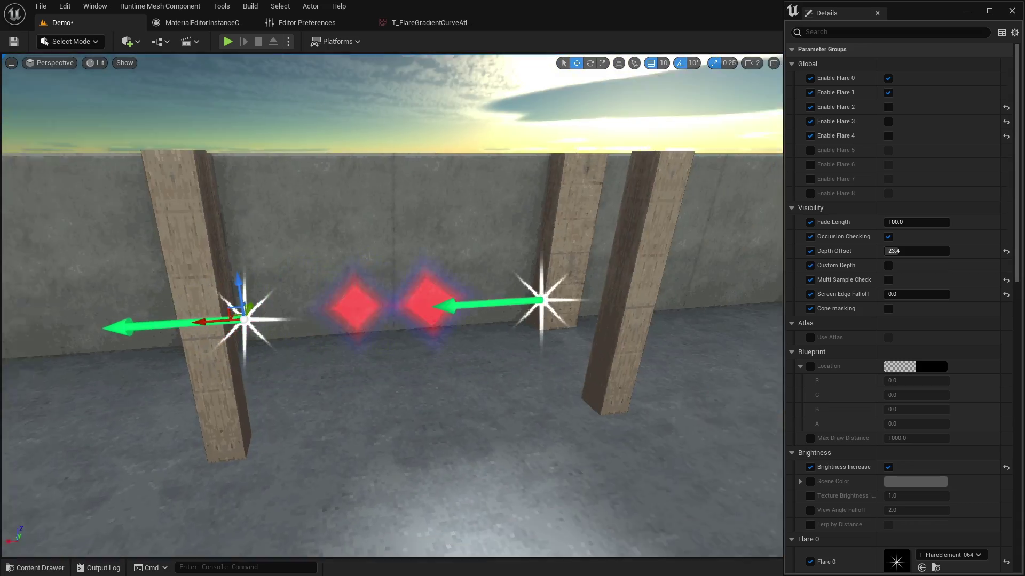
# Override the flare's View Angle Falloff, set it to about 4.88, and check the brightness while turning the view
pyautogui.click(810, 510)
pyautogui.moveTo(907, 510); pyautogui.dragTo(946, 511)
pyautogui.moveTo(645, 403); pyautogui.dragTo(645, 367, button='right')
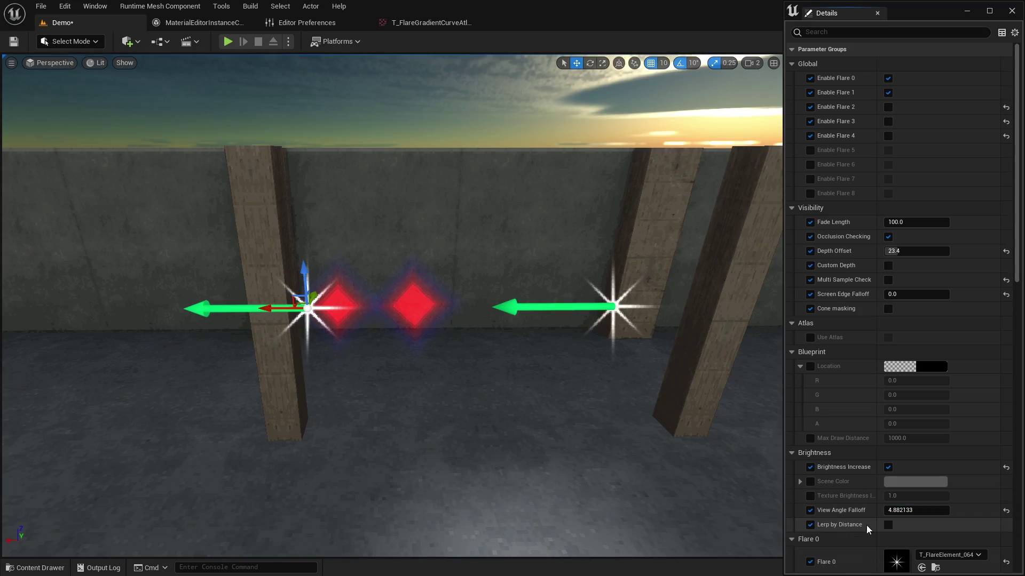
# Enable Lerp by Distance, lower View Angle Falloff to about 2.72, and test the brightness by moving nearer and farther
pyautogui.click(888, 524)
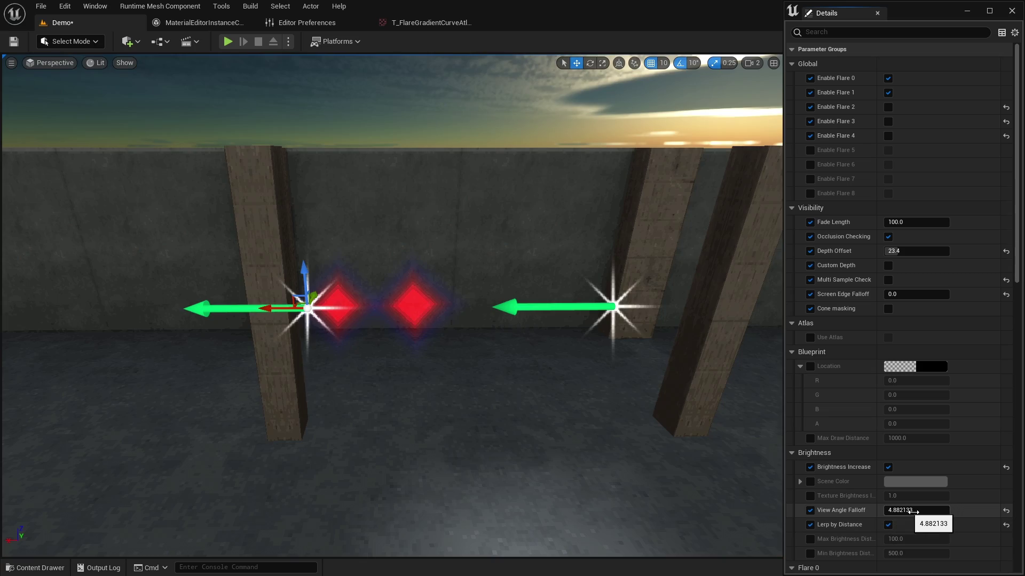
pyautogui.moveTo(913, 511); pyautogui.dragTo(890, 511)
pyautogui.moveTo(644, 368); pyautogui.dragTo(743, 391, button='right')
pyautogui.press('w')
pyautogui.press('s')
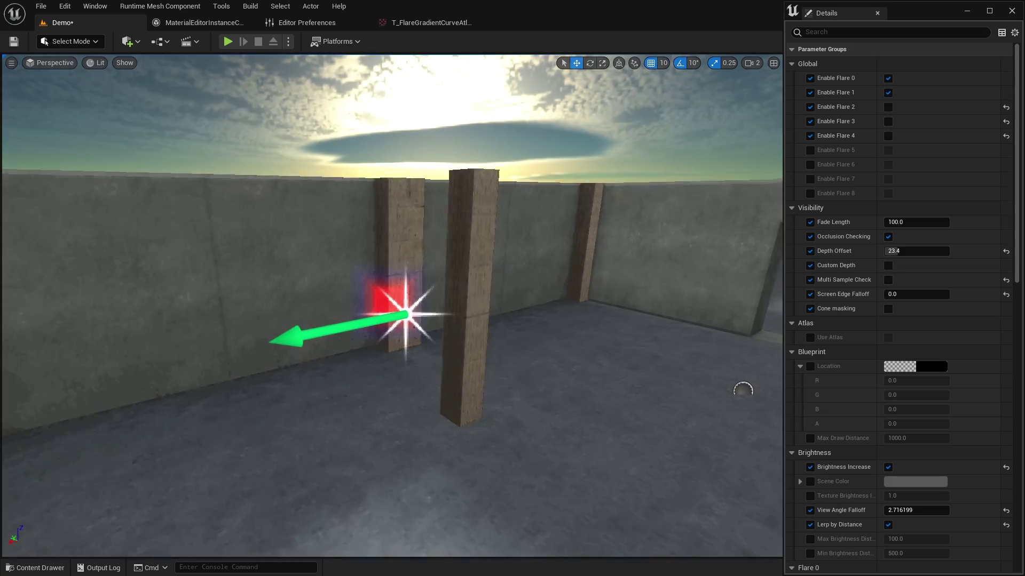
pyautogui.moveTo(414, 311); pyautogui.dragTo(408, 310, button='right')
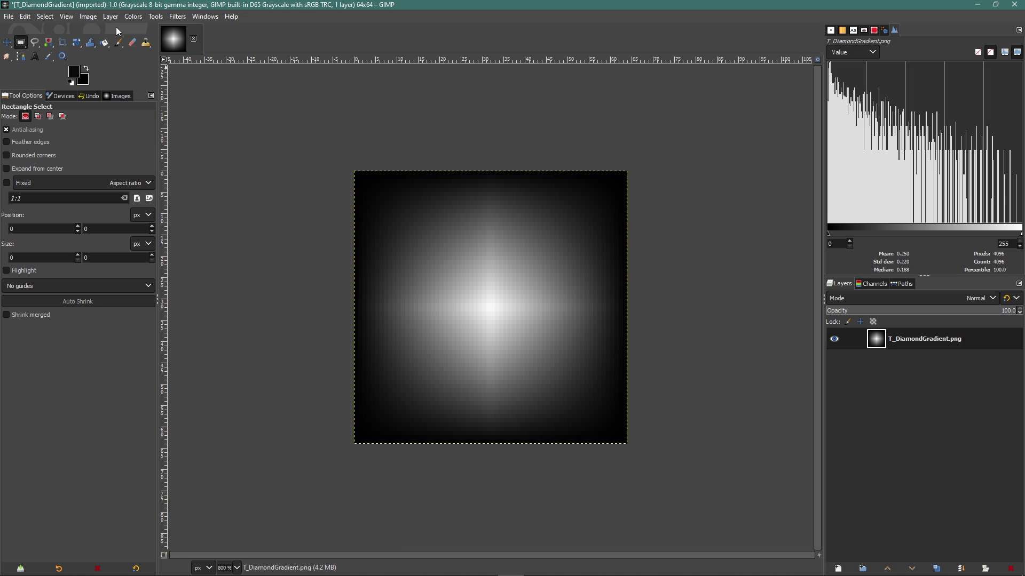
# In GIMP, convert the T_DiamondGradient image to indexed colors with an optimum palette of 16 colors and no dithering
pyautogui.click(88, 16)
pyautogui.moveTo(107, 49)
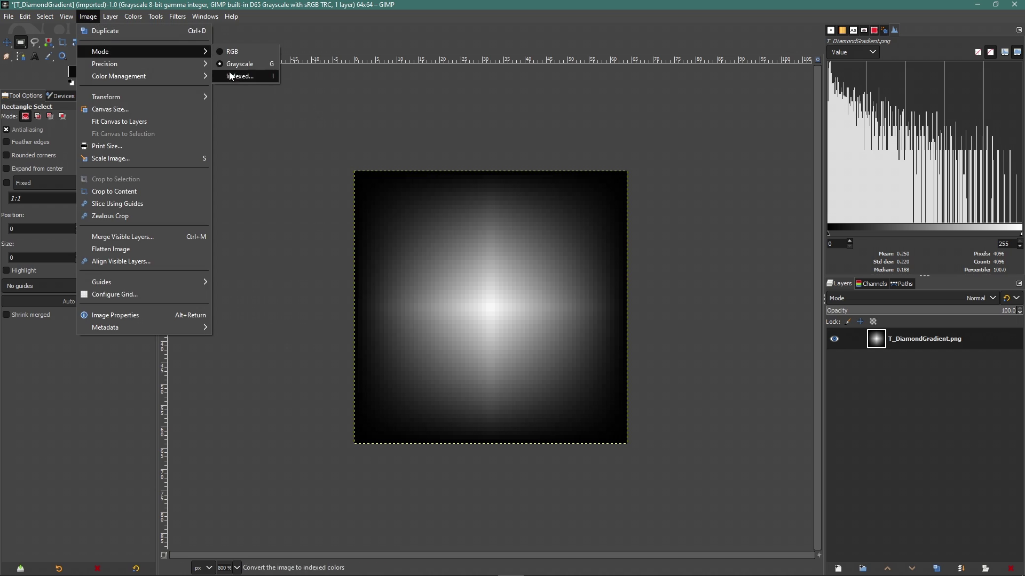
pyautogui.click(231, 77)
pyautogui.moveTo(488, 187); pyautogui.dragTo(723, 191)
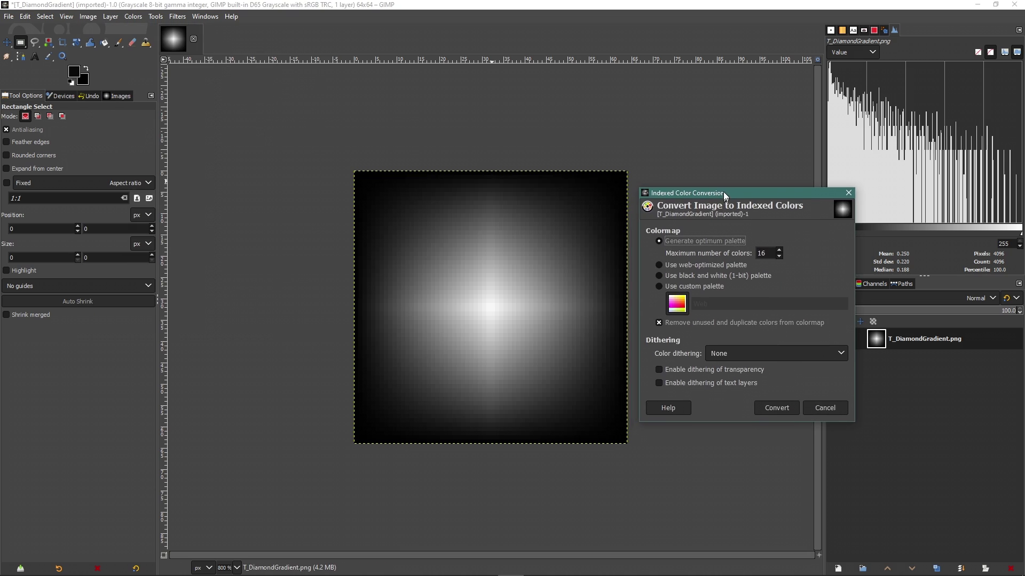
pyautogui.click(789, 407)
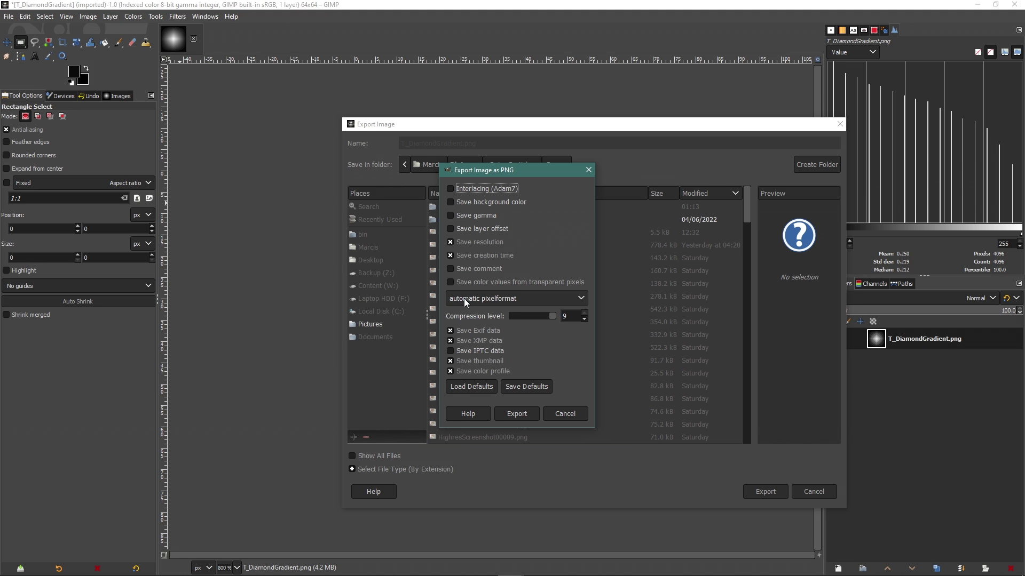
# Set the pixel format of the PNG export to 8bpc RGBA
pyautogui.click(464, 299)
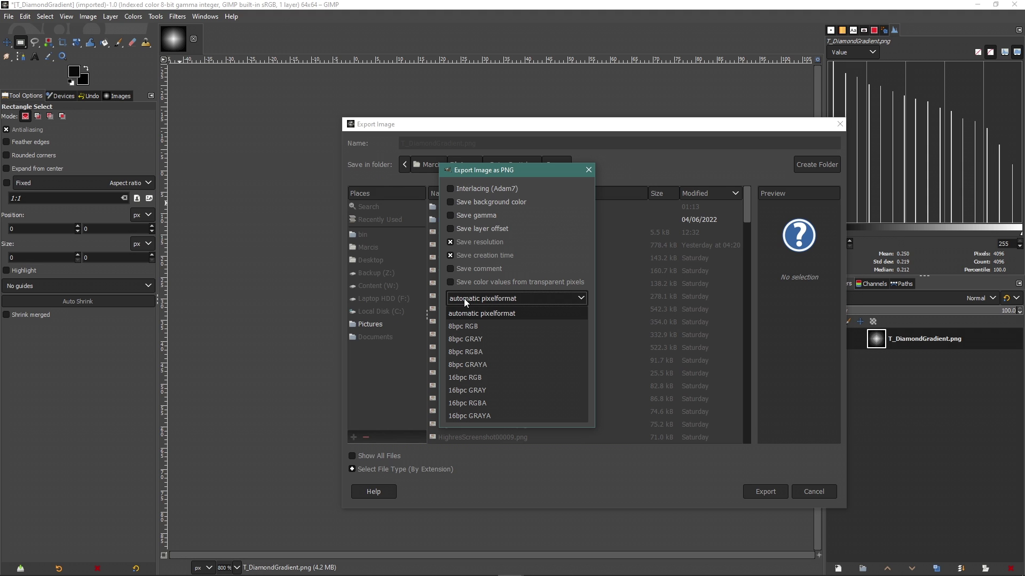
pyautogui.click(495, 353)
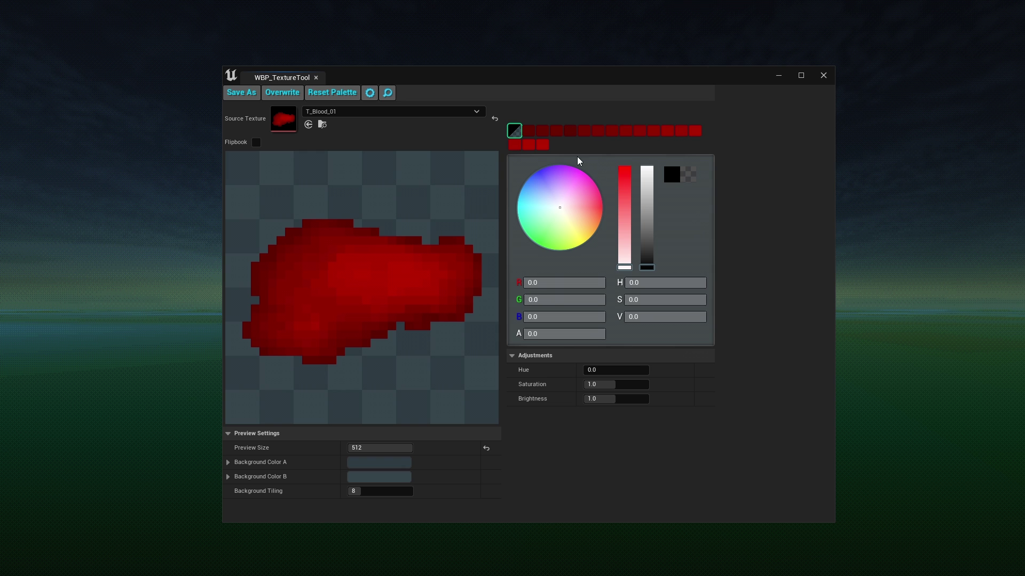
# In Unreal's WBP_TextureTool, try recoloring the first dark red palette entry of T_Blood_01 to light blue
pyautogui.click(528, 130)
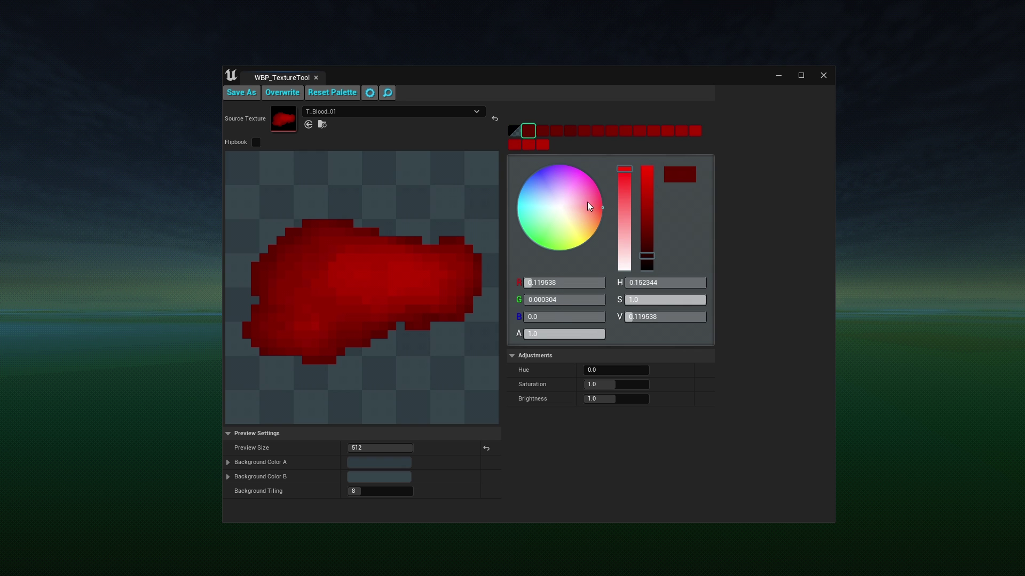
pyautogui.moveTo(590, 207); pyautogui.dragTo(533, 181)
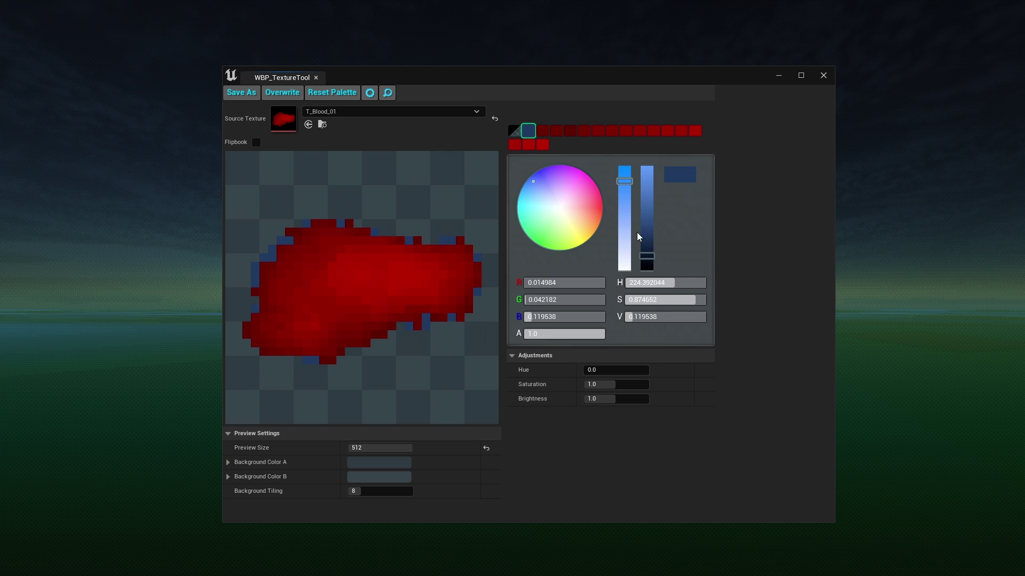
pyautogui.moveTo(639, 237); pyautogui.dragTo(643, 201)
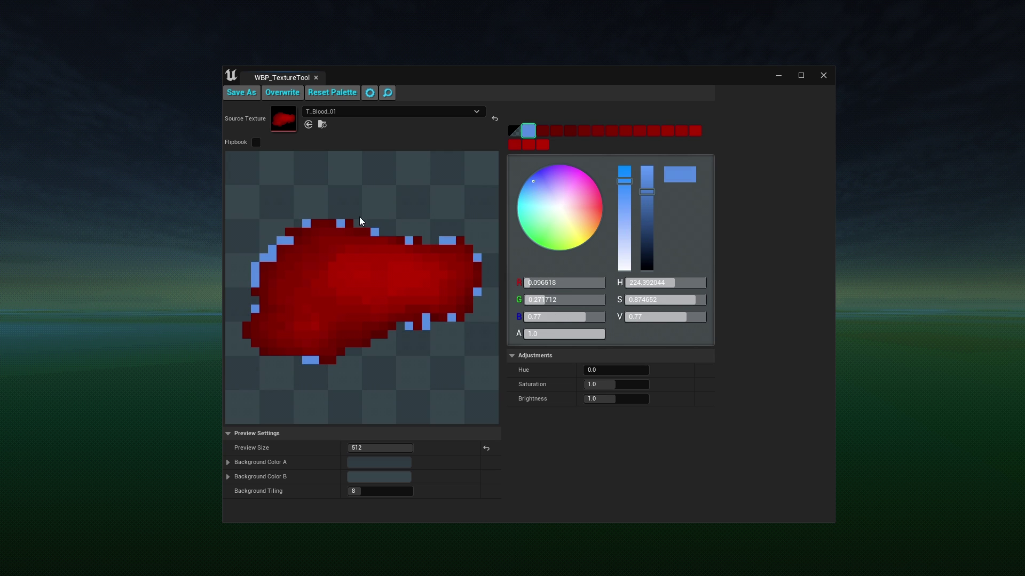
# Pick the next dark red from the blood texture's edge and try a bright sky blue for it
pyautogui.click(331, 226)
pyautogui.moveTo(553, 220); pyautogui.dragTo(526, 182)
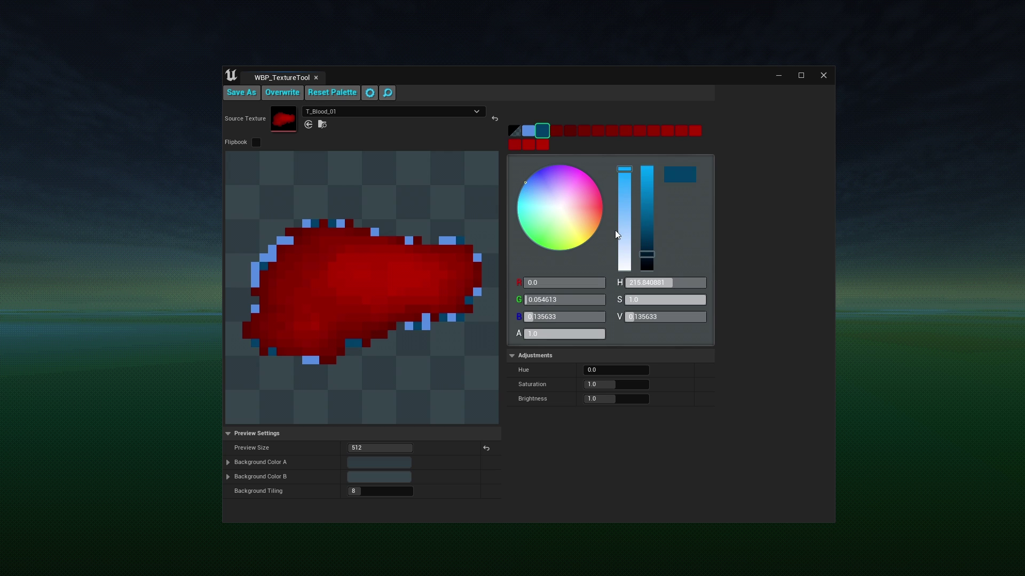
pyautogui.moveTo(646, 254); pyautogui.dragTo(648, 199)
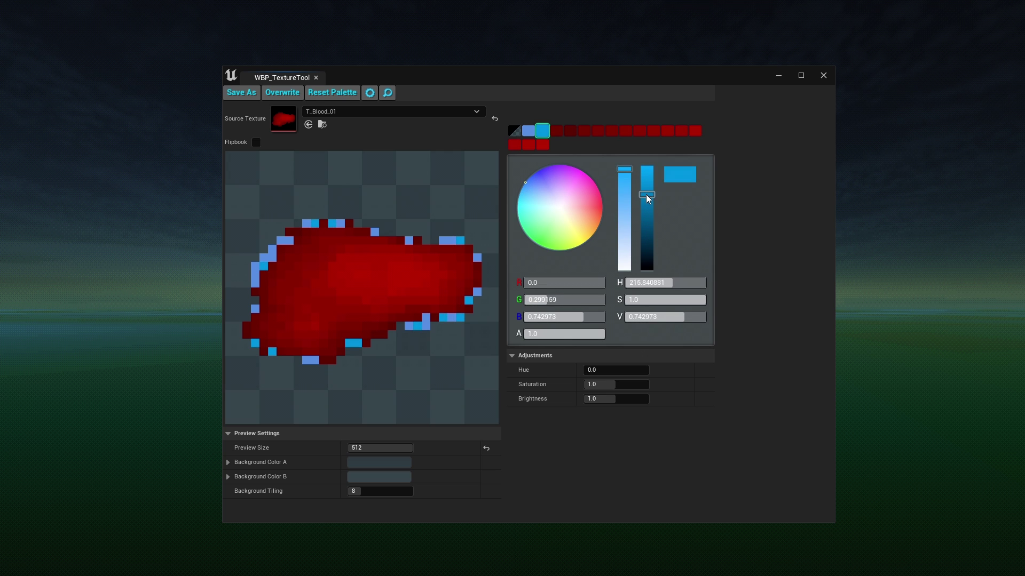
# Reset both recolored palette entries of T_Blood_01 to their original colors
pyautogui.rightClick(542, 131)
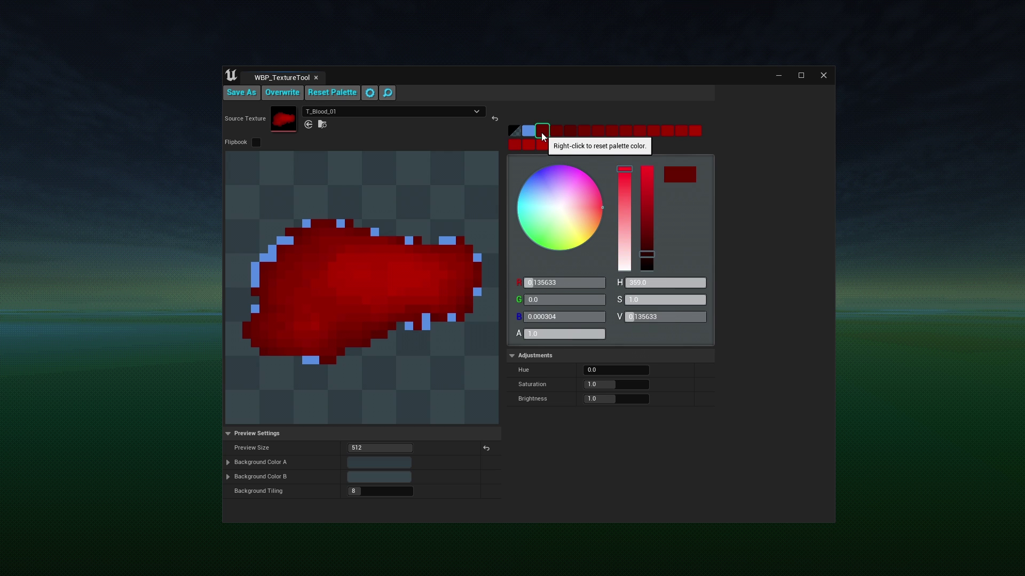
pyautogui.rightClick(527, 131)
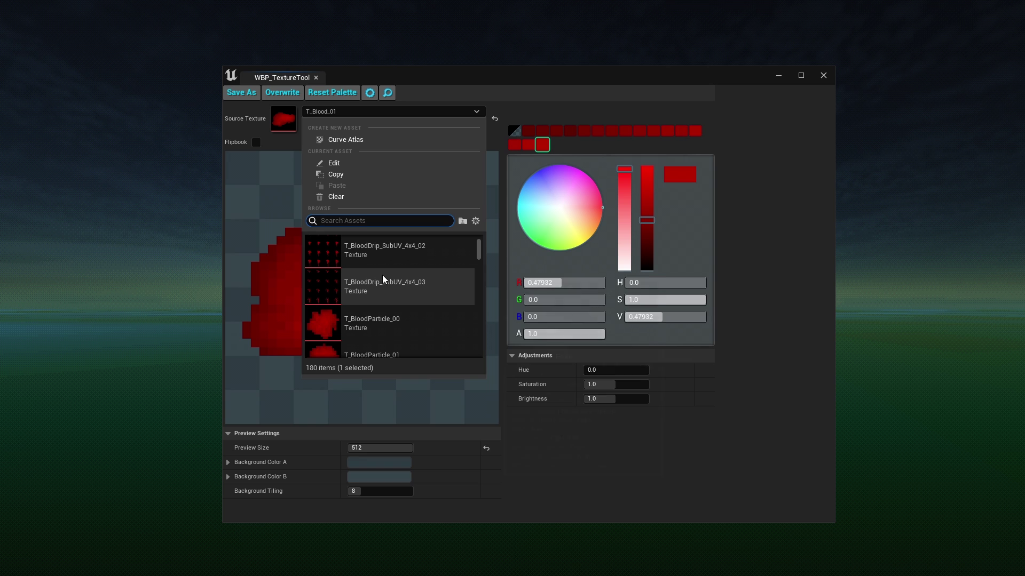
# Search the source textures for "explo", load T_Explosion_SubUV_3x3_00, and enable its 3 by 3 flipbook preview
pyautogui.write('explo')
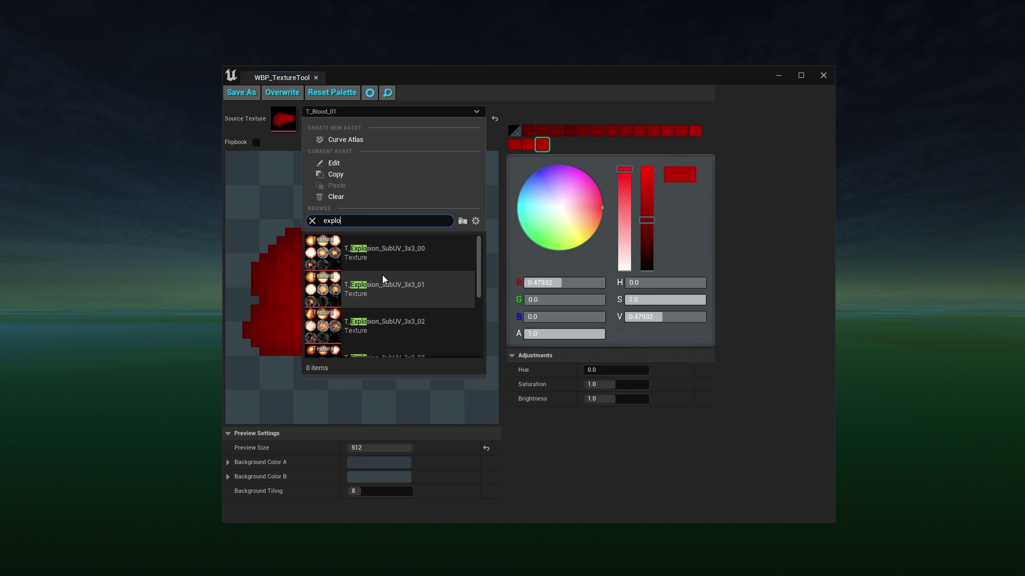
pyautogui.click(383, 259)
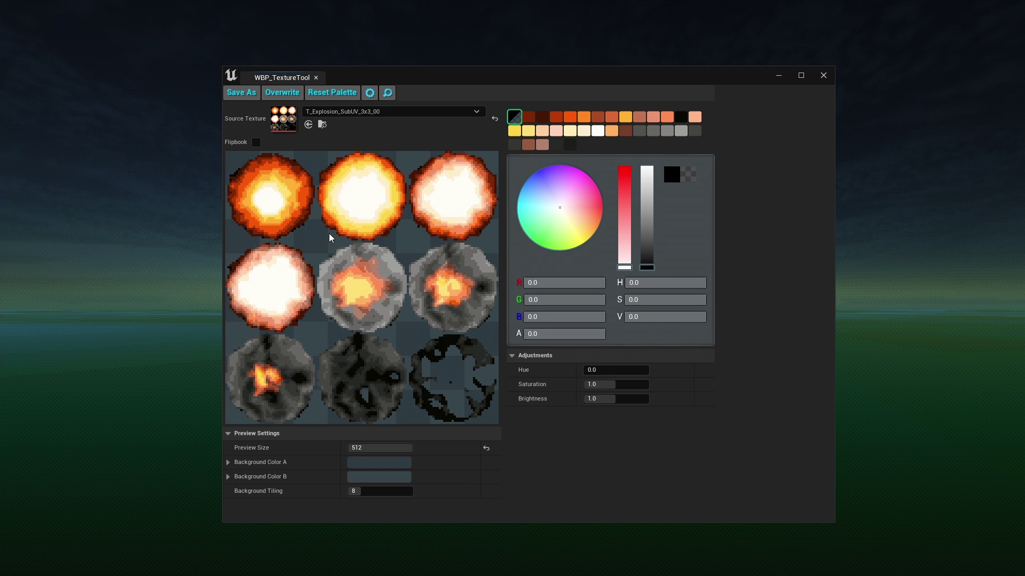
pyautogui.click(257, 142)
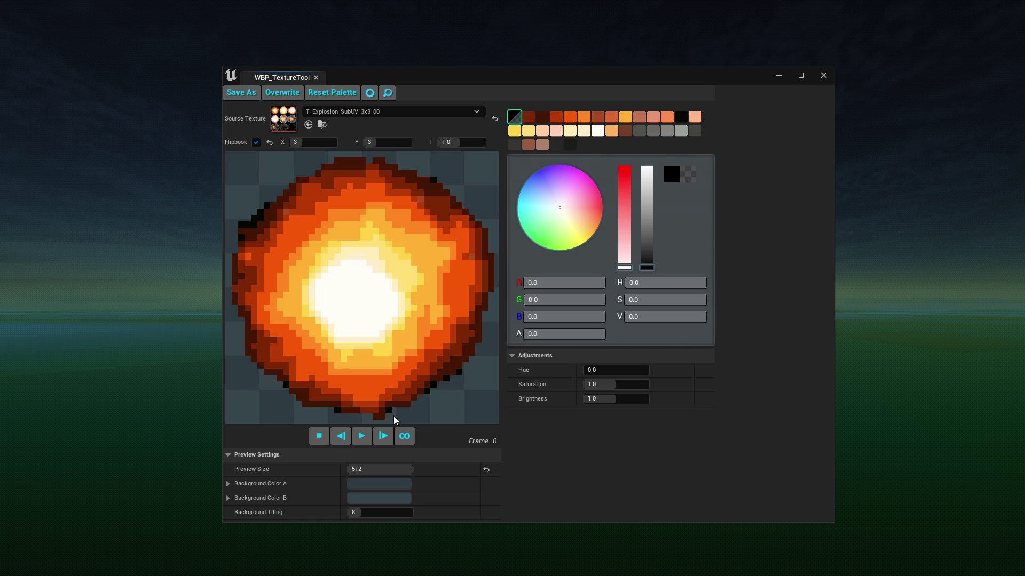
# Play the explosion flipbook and step forward and backward through its frames, stopping at frame 1
pyautogui.click(366, 438)
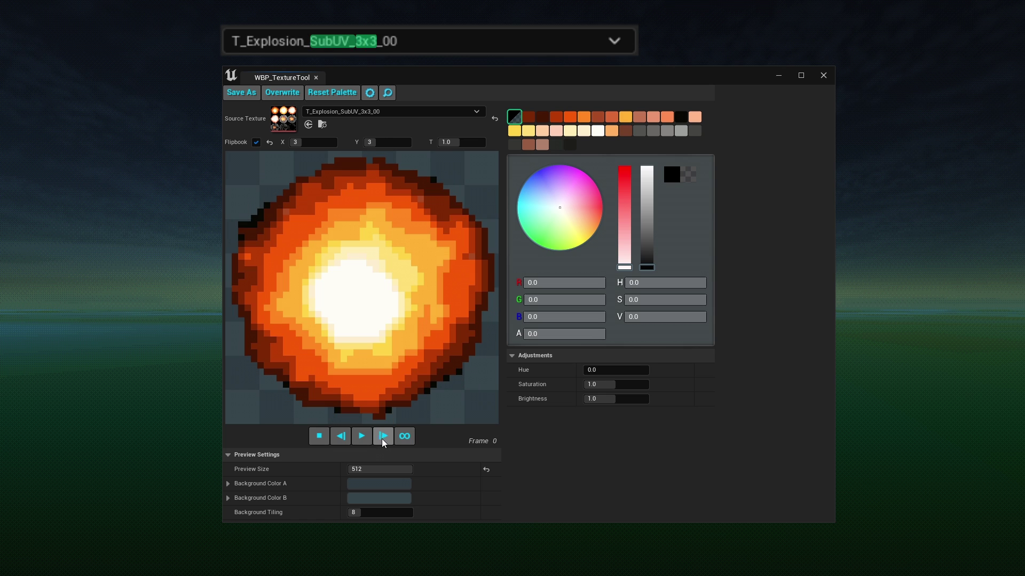
pyautogui.click(384, 441)
pyautogui.click(383, 440)
pyautogui.click(383, 440)
pyautogui.click(344, 440)
pyautogui.click(344, 440)
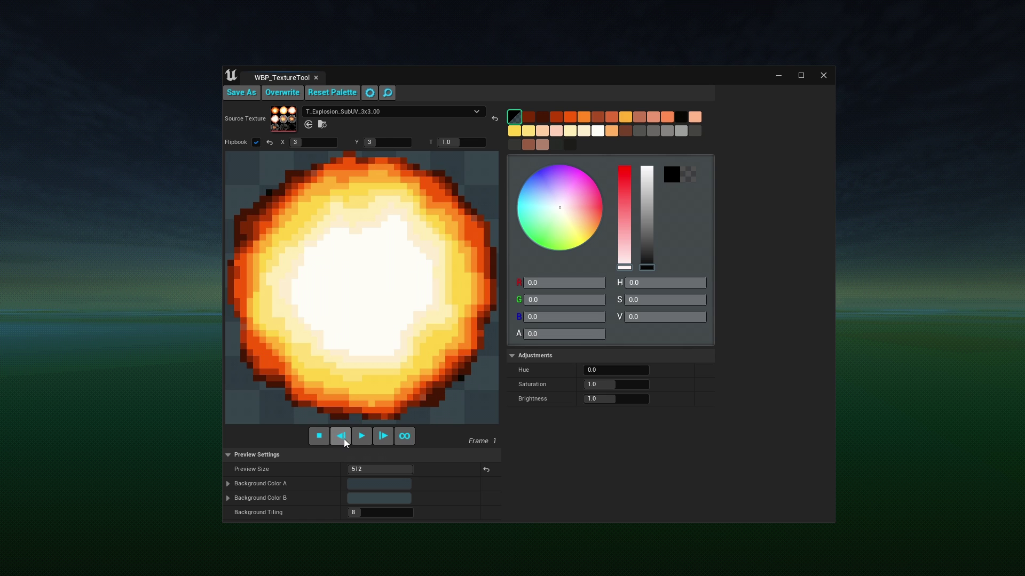
# Recolor the explosion's white core magenta, and change the cream color around it and one outer color to blue
pyautogui.click(418, 271)
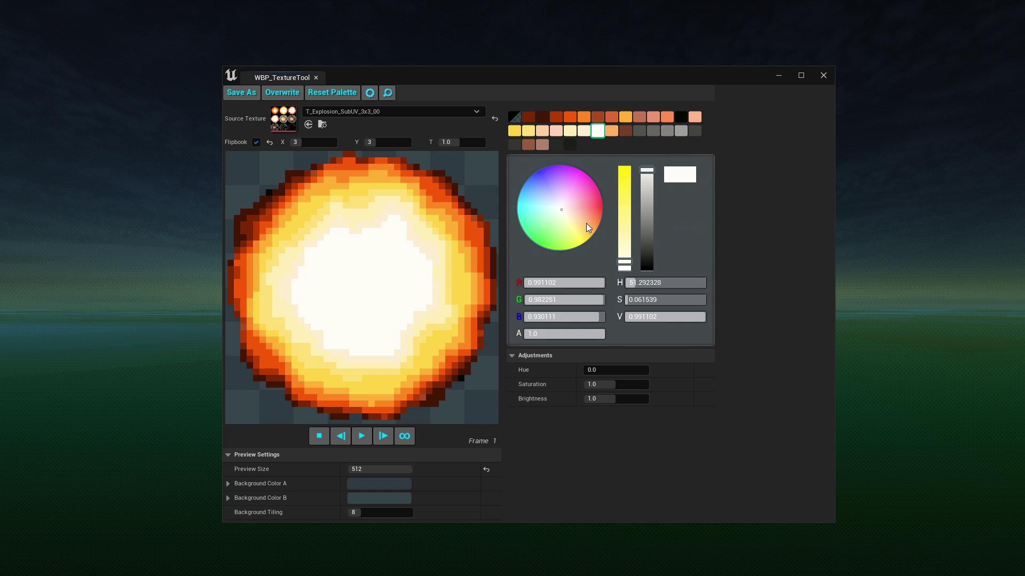
pyautogui.moveTo(588, 228); pyautogui.dragTo(605, 202)
pyautogui.click(414, 236)
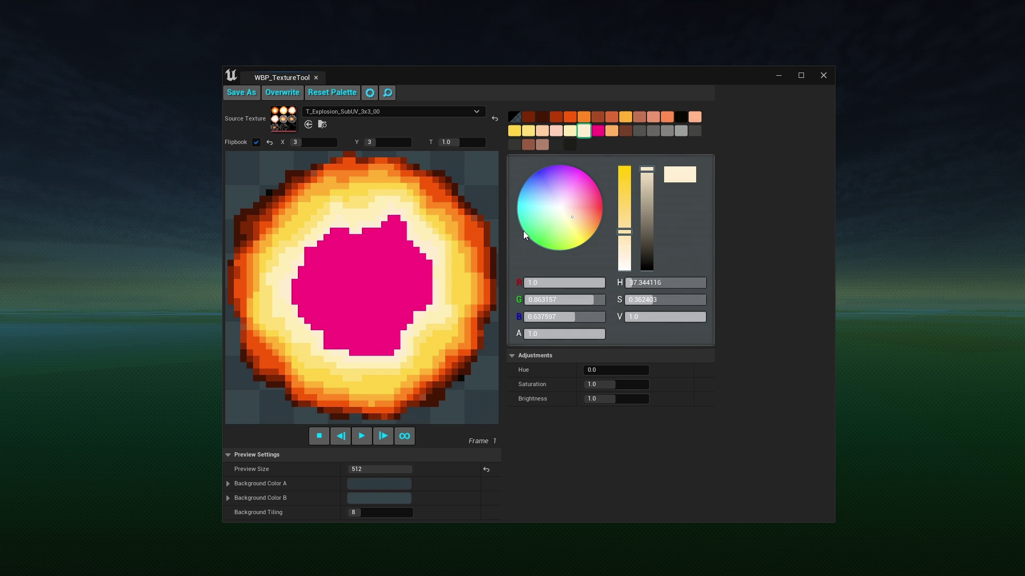
pyautogui.click(548, 177)
pyautogui.click(456, 221)
pyautogui.moveTo(545, 202)
pyautogui.mouseDown()
pyautogui.moveTo(557, 178)
pyautogui.moveTo(543, 170)
pyautogui.mouseUp()
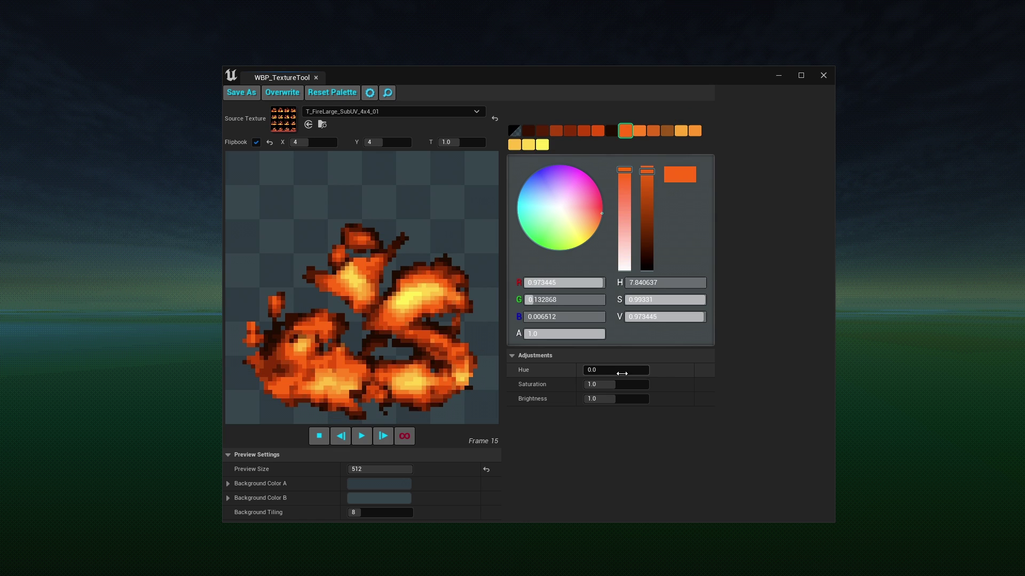
# Try shifting the T_FireLarge_SubUV_4x4_01 palette to green with the color adjustments, and reset all its palette colors
pyautogui.moveTo(603, 370); pyautogui.dragTo(604, 399)
pyautogui.click(334, 95)
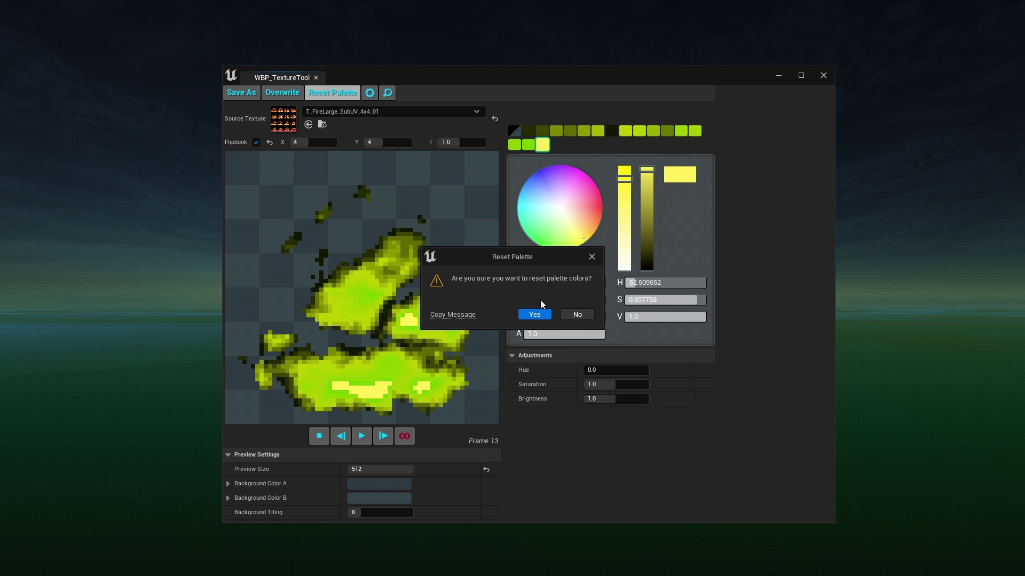
pyautogui.click(534, 314)
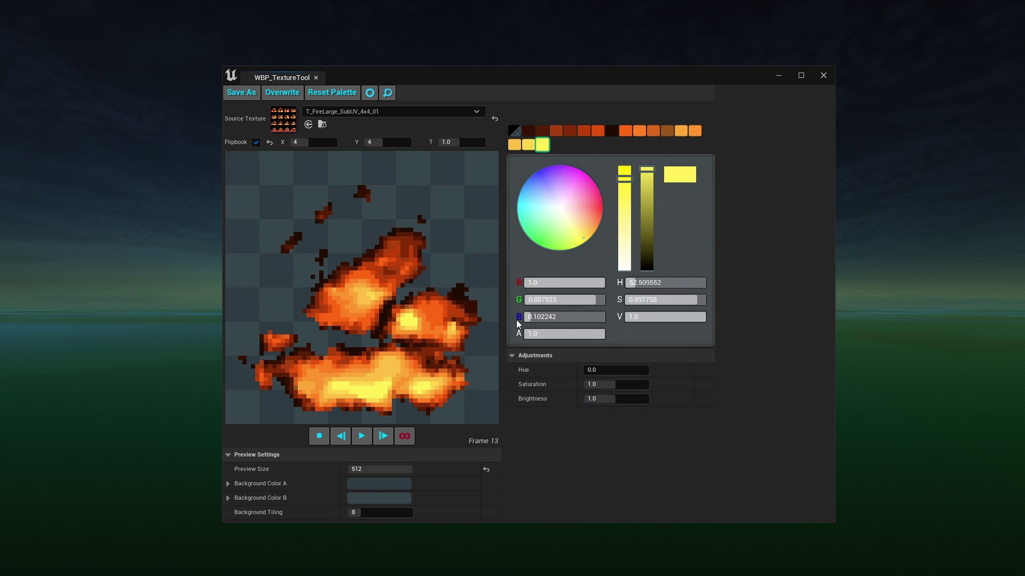